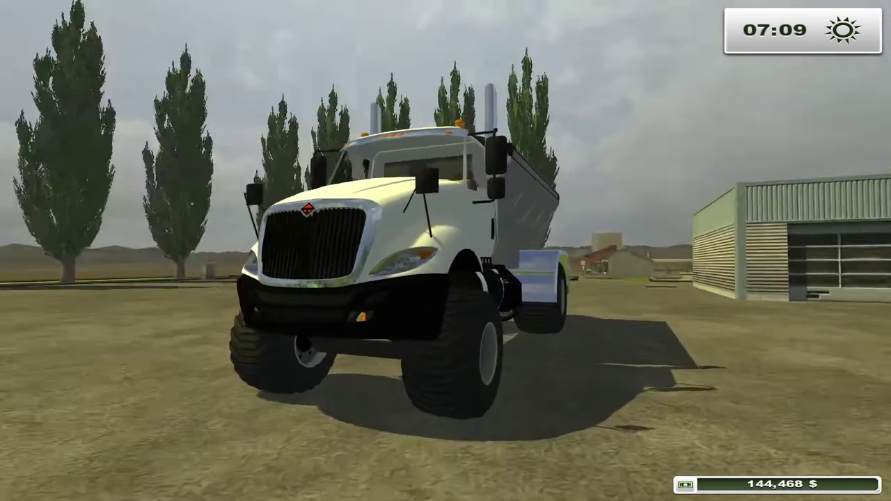
Step: Hop into the spreader truck, step back out, and walk around to face it
key("e")
key("Escape")
key("Escape")
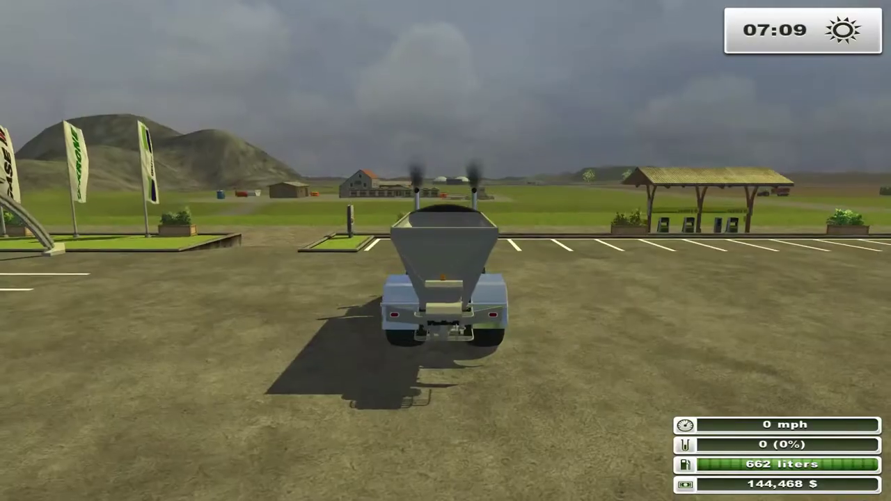
key("e")
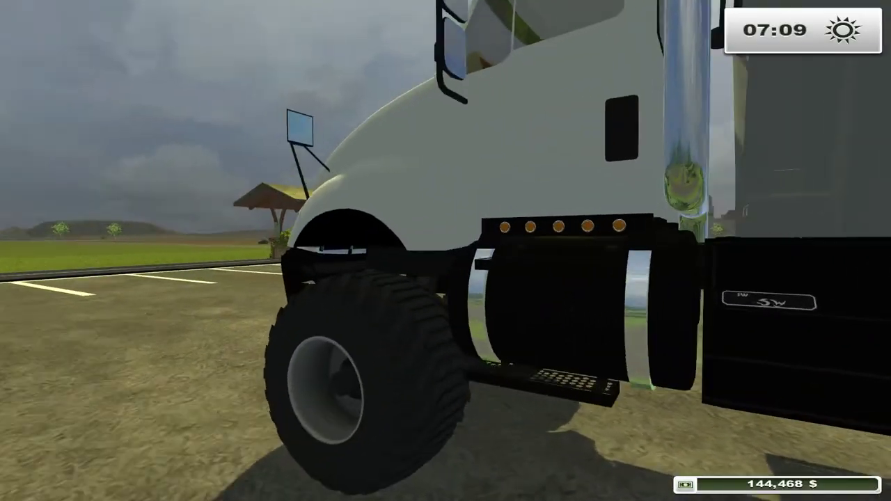
key("s")
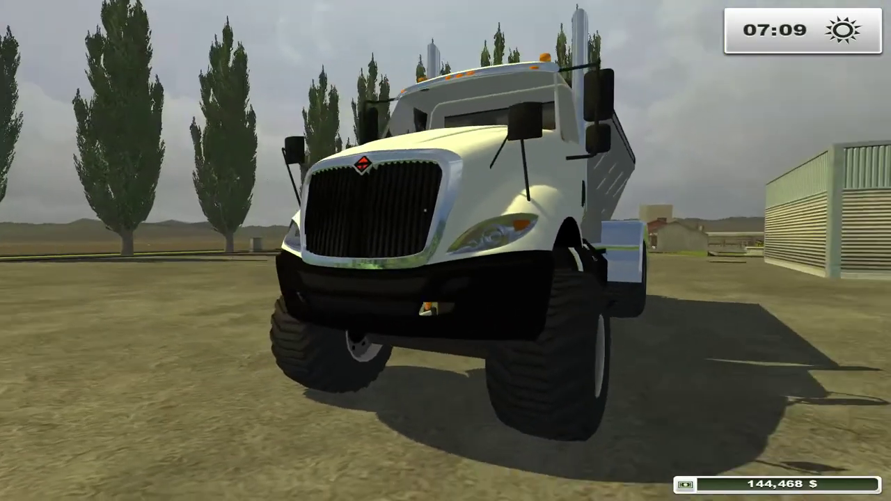
Step: View the 2012 International Prostar Spreader details in the shop, then return to the yard
key("p")
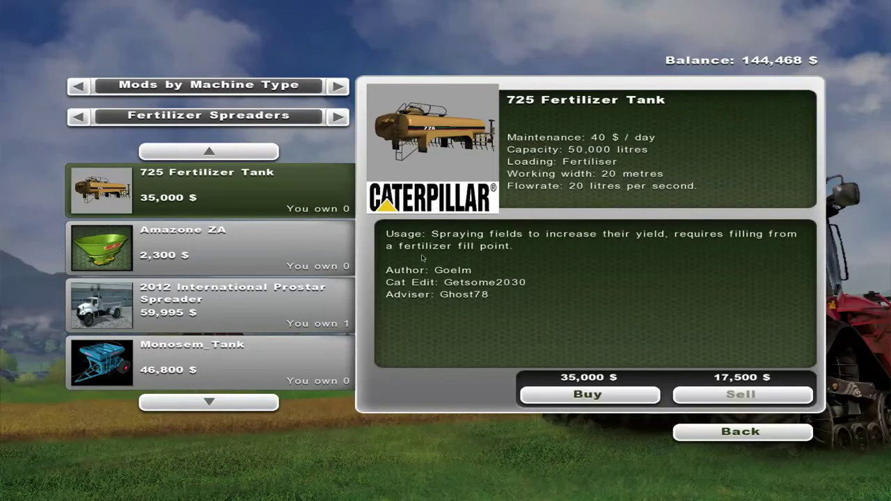
left_click(184, 306)
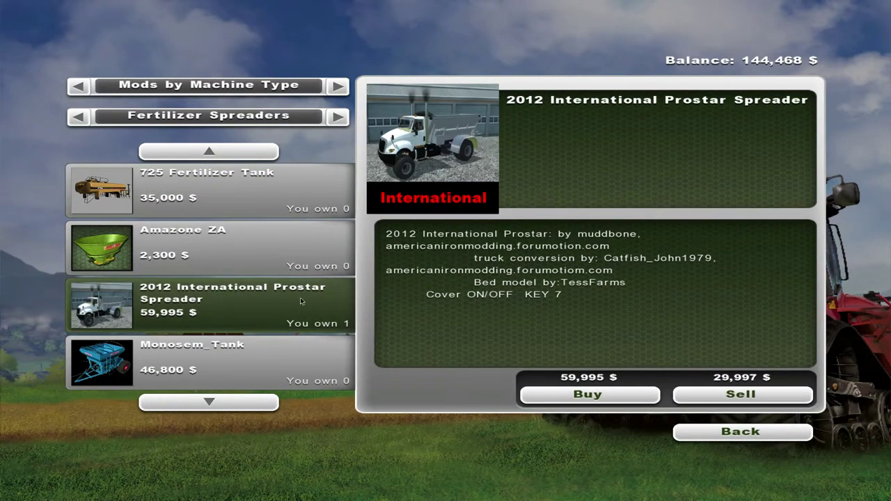
left_click(779, 439)
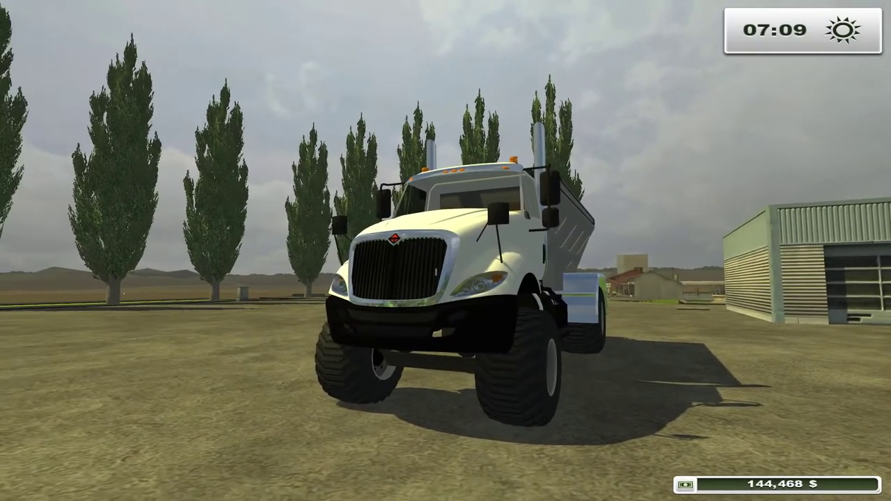
Step: Walk around the truck to its door, get in, and switch to the interior cab view
key("a")
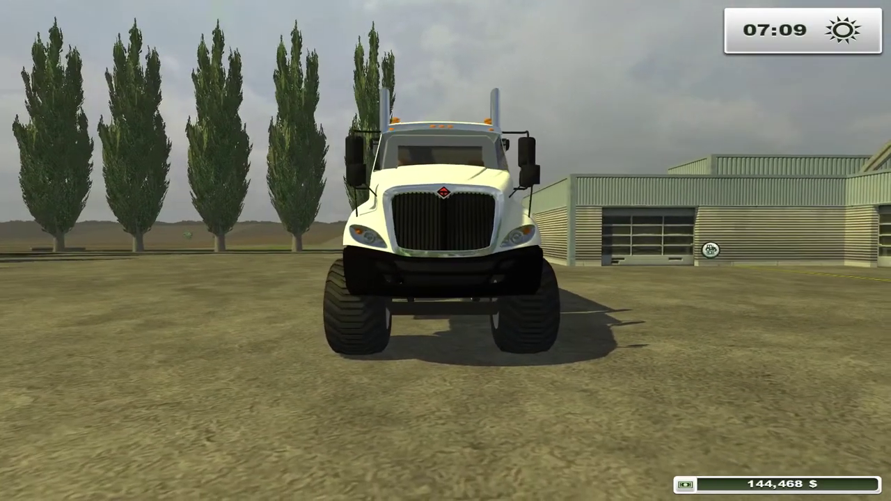
key("a")
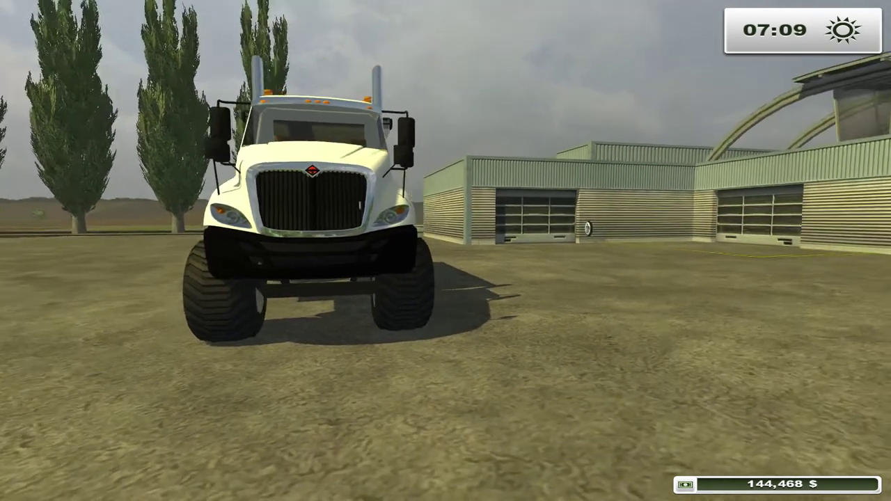
key("d")
key("d")
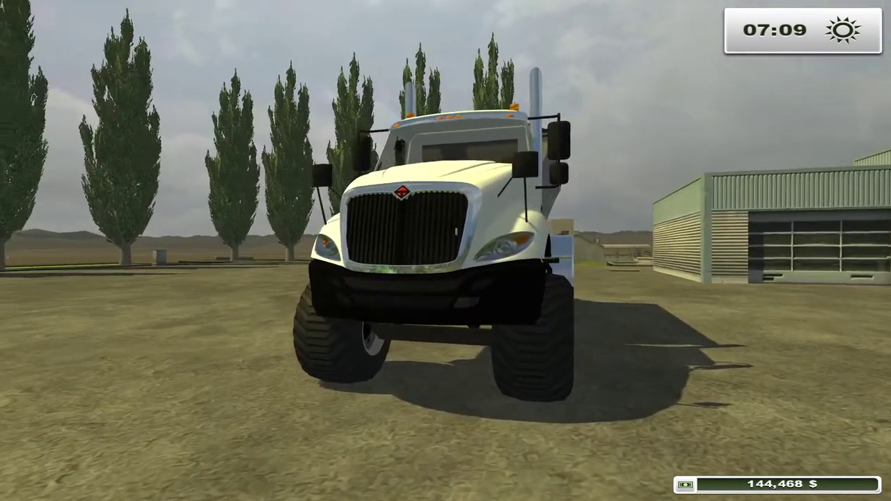
key("w")
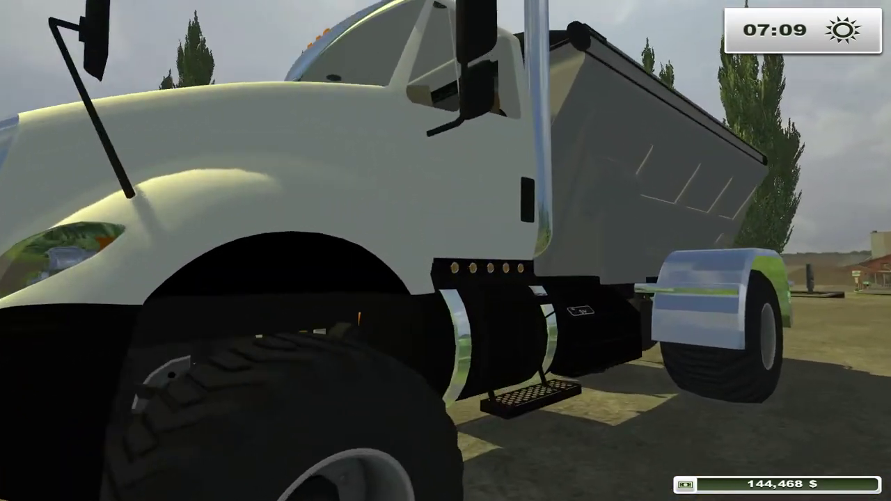
key("e")
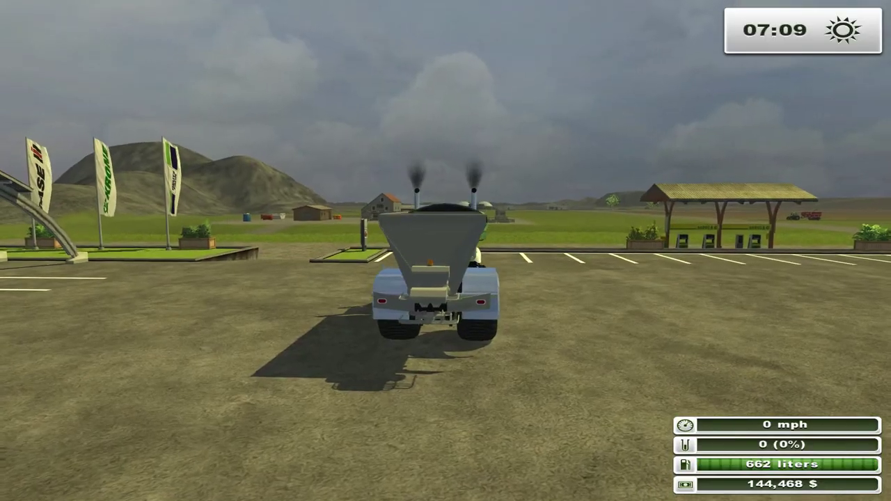
key("c")
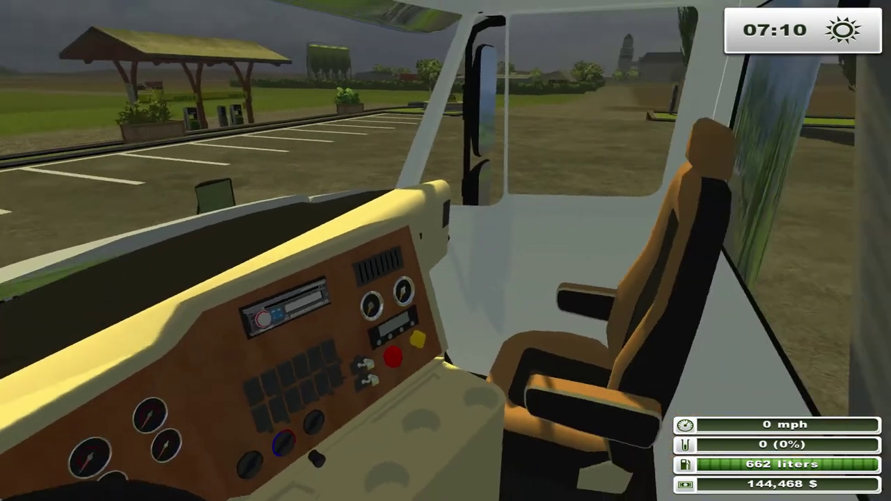
Step: Leave the truck cab, back away from it, and bring up the shop's Fertilizer Spreaders list
key("e")
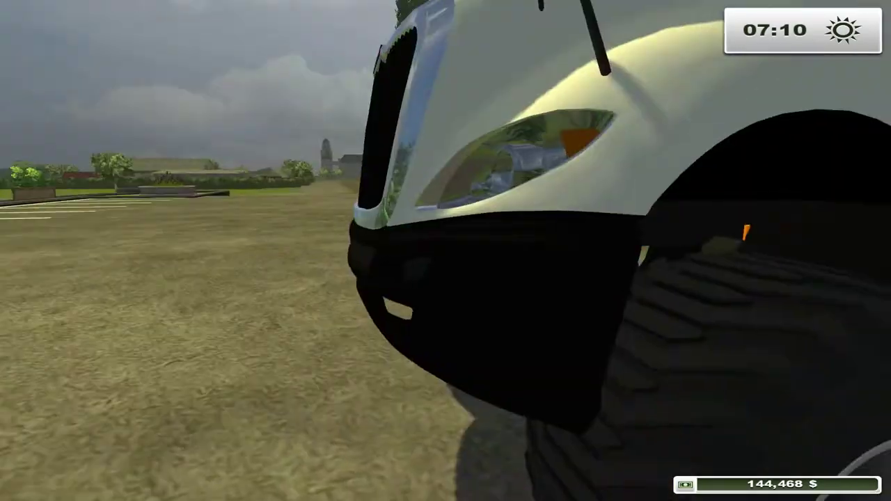
key("s")
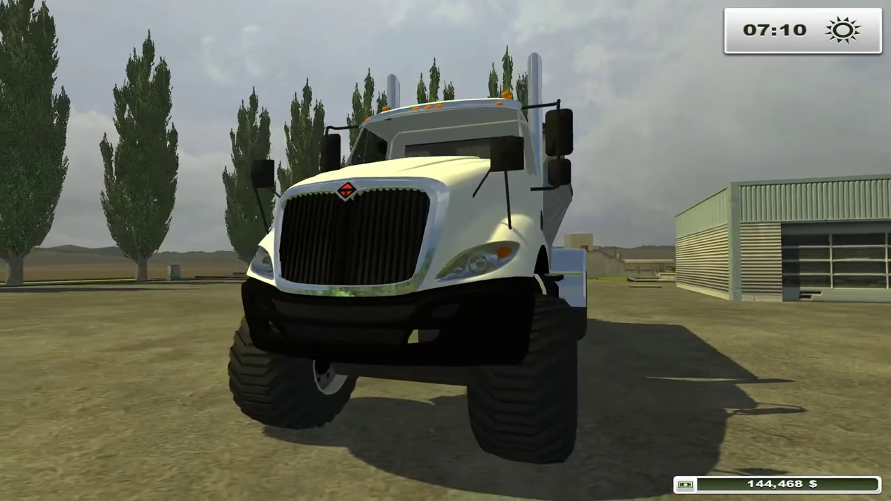
key("s")
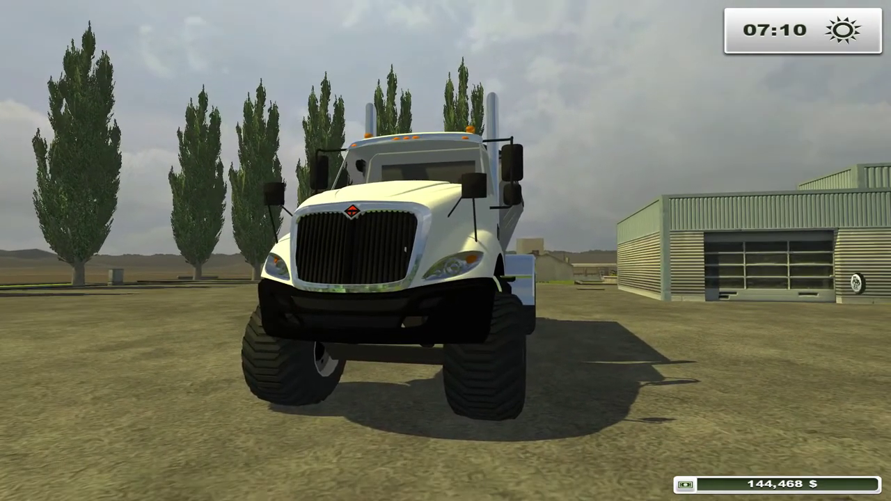
key("p")
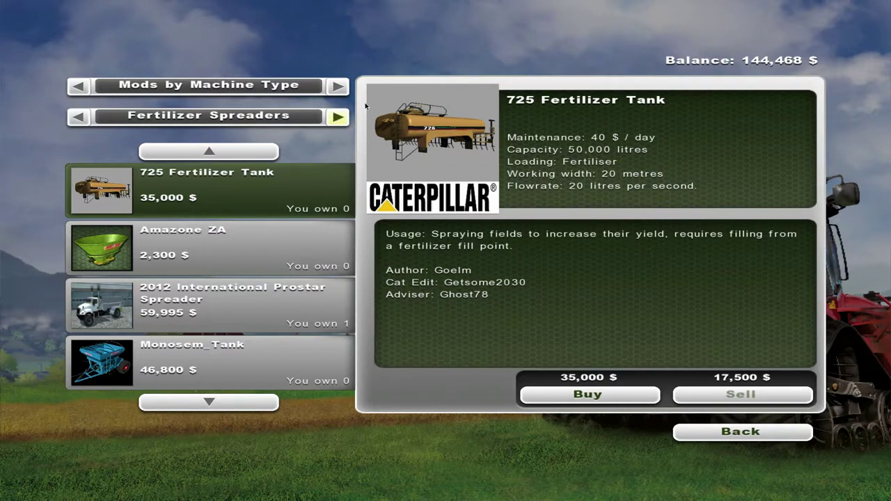
Step: Browse Manure Spreaders and Mowers, viewing the John Deere R450 Windrower details
left_click(333, 125)
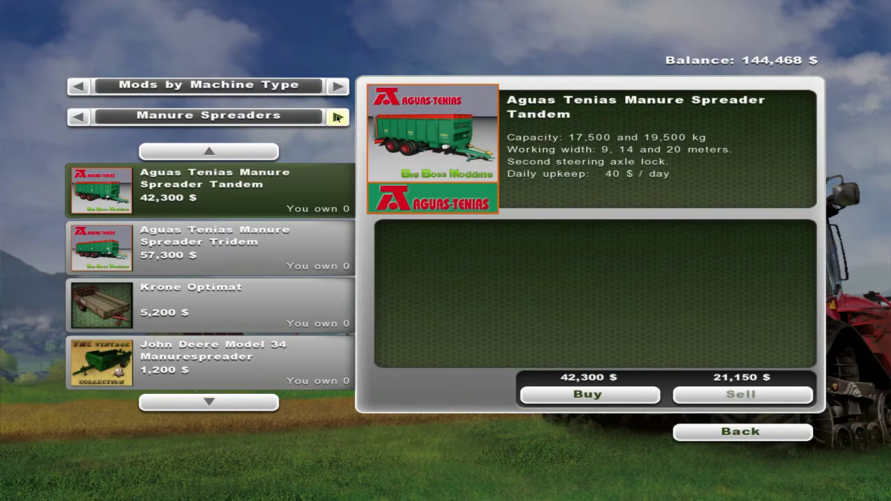
left_click(336, 117)
scroll(174, 279, "down", 2)
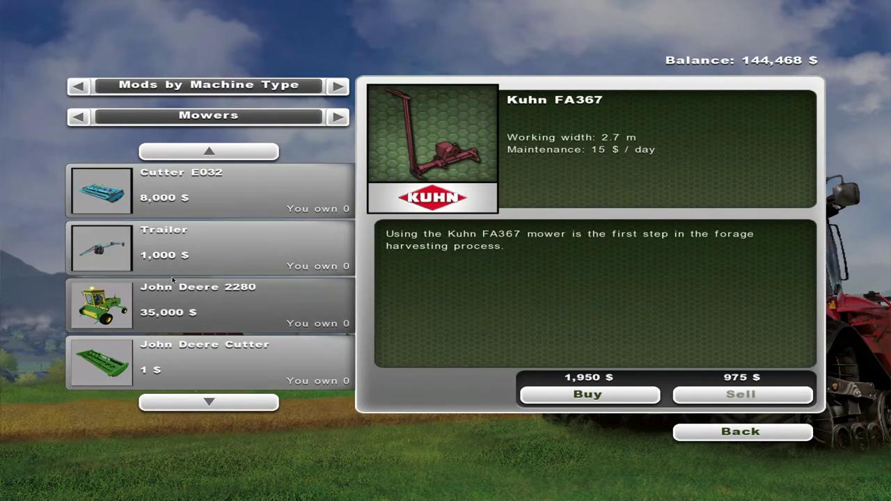
scroll(174, 286, "down", 2)
scroll(175, 292, "down", 1)
left_click(179, 300)
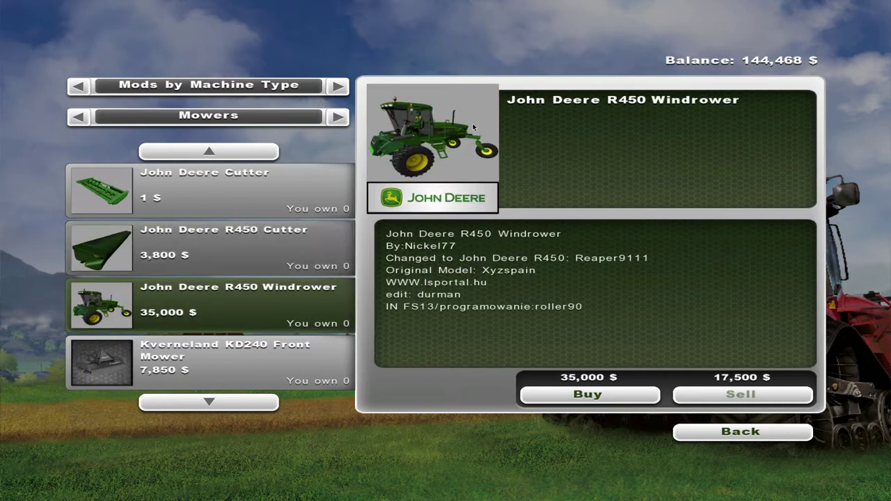
scroll(221, 323, "down", 2)
scroll(279, 244, "up", 4)
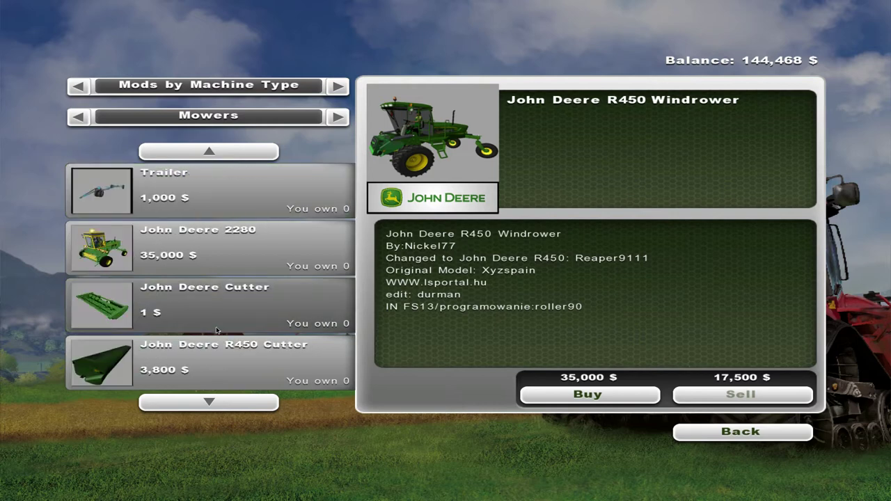
Step: Step through Baling Technology and Misc, scroll the Misc list, reach sowingMachine, and close the shop
left_click(336, 117)
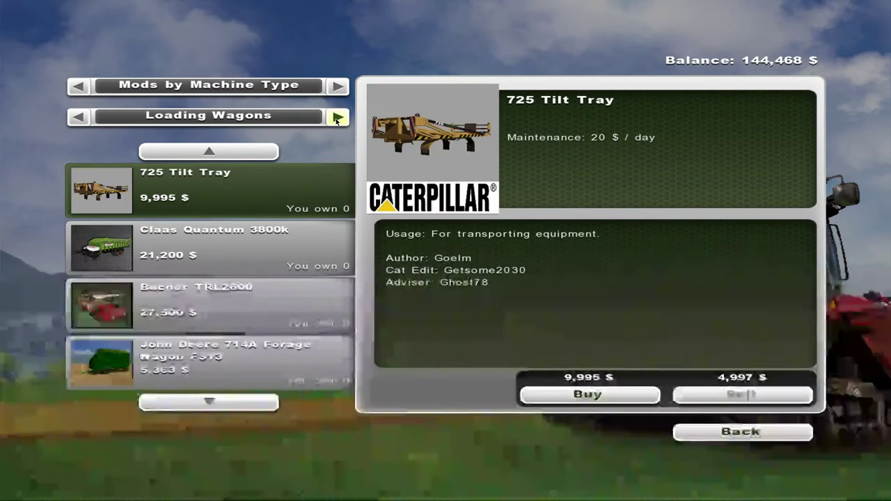
left_click(336, 117)
left_click(337, 118)
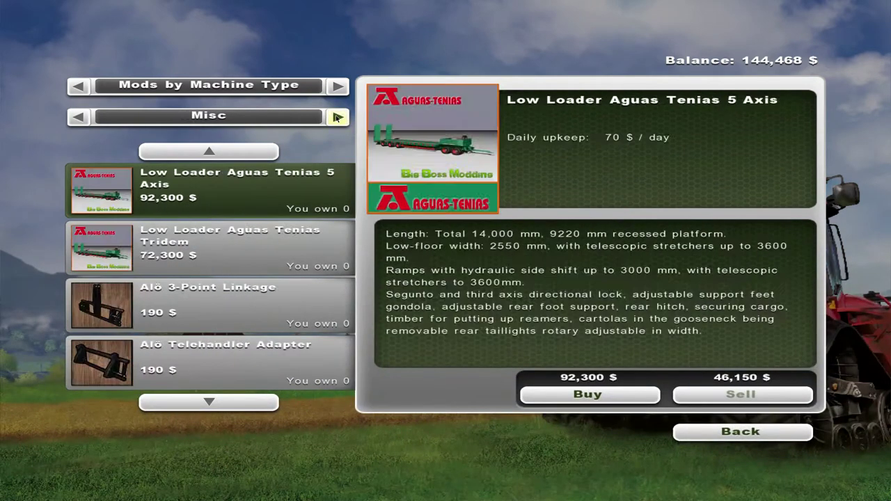
scroll(199, 298, "down", 1)
scroll(199, 298, "down", 6)
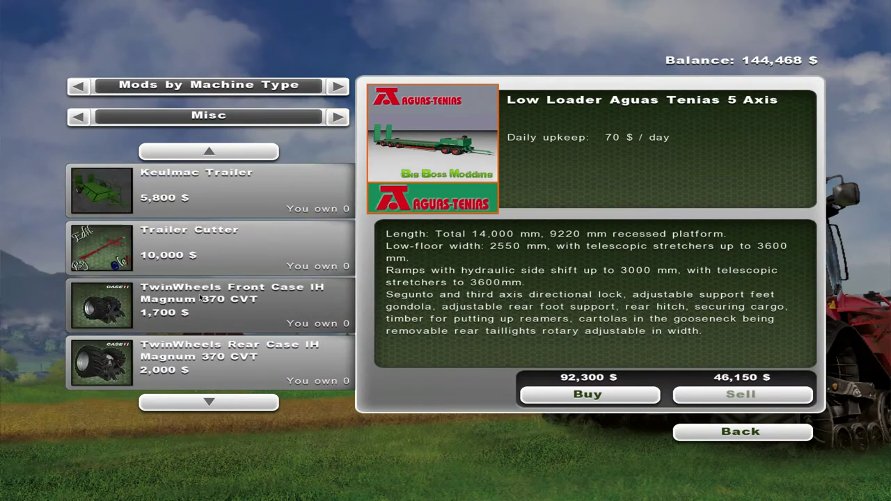
scroll(199, 298, "down", 3)
scroll(199, 298, "down", 3)
scroll(198, 298, "down", 3)
scroll(199, 298, "down", 3)
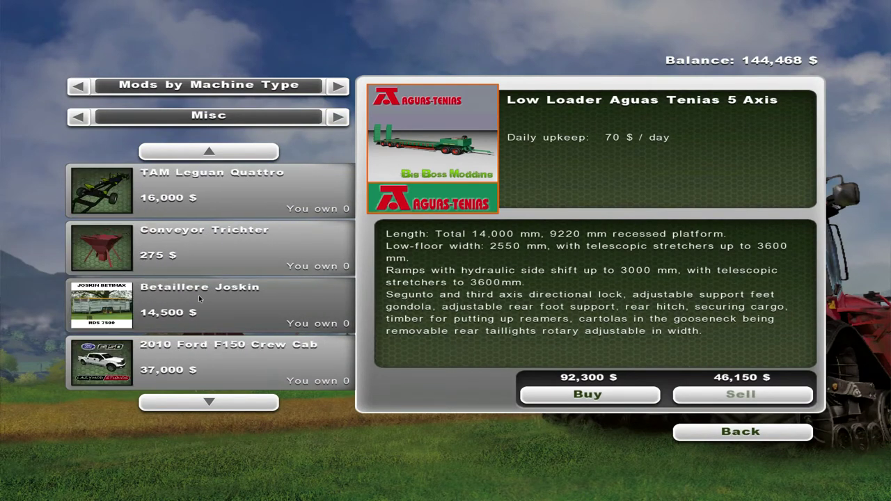
scroll(199, 298, "down", 3)
scroll(199, 298, "down", 3)
scroll(198, 298, "down", 3)
scroll(199, 298, "down", 3)
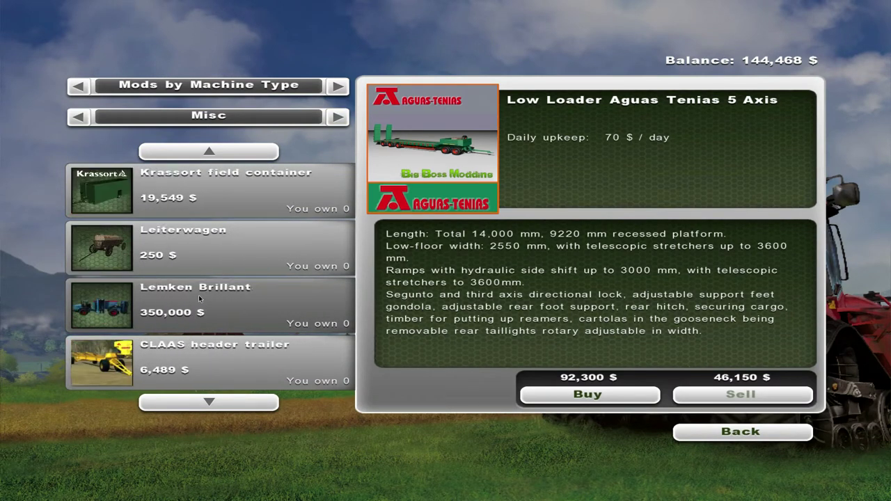
scroll(199, 299, "down", 3)
scroll(198, 295, "down", 3)
scroll(198, 296, "down", 3)
scroll(198, 295, "down", 2)
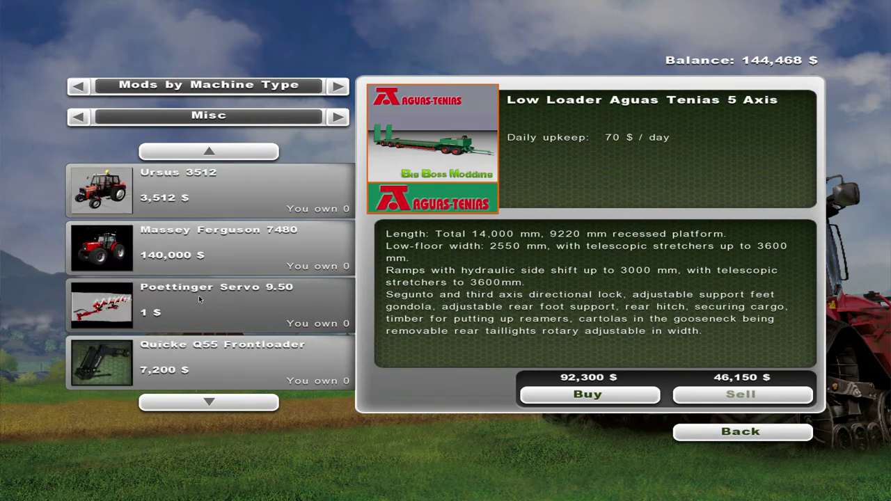
scroll(198, 295, "down", 3)
scroll(198, 295, "down", 3)
scroll(198, 295, "down", 2)
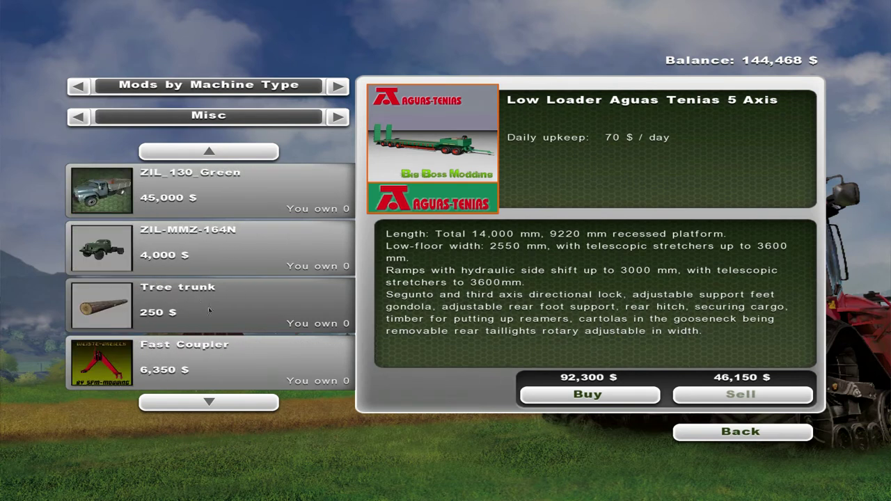
left_click(338, 116)
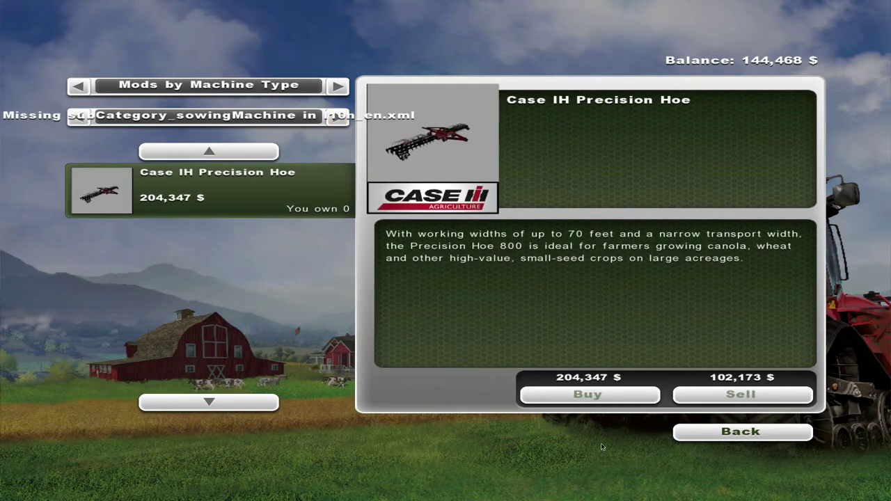
left_click(783, 438)
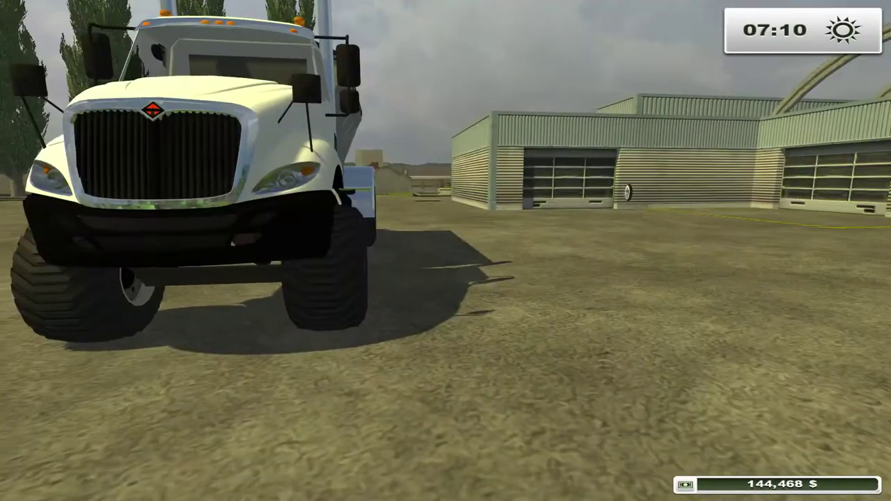
Step: Circle the white Prostar spreader truck on foot to inspect it from all sides
key("s")
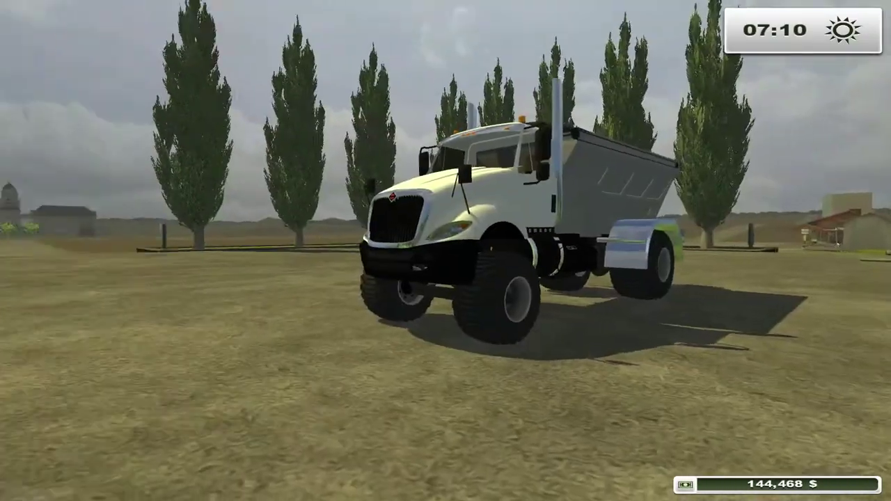
key("w")
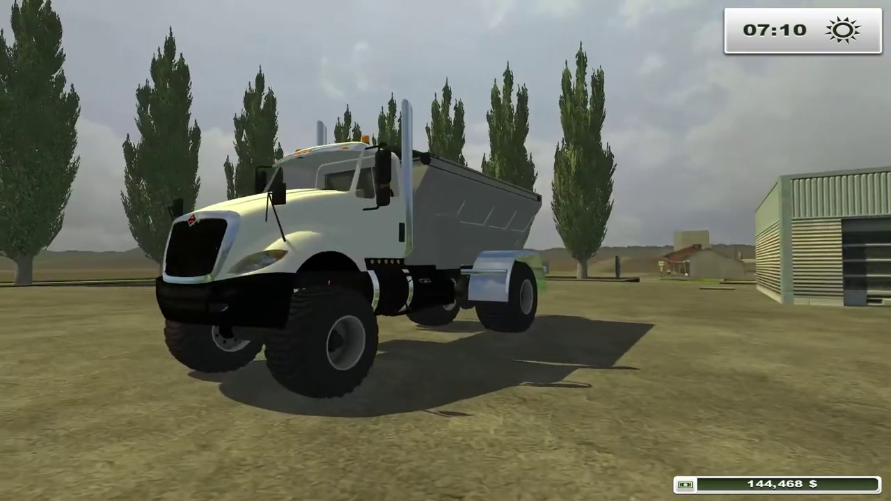
key("a")
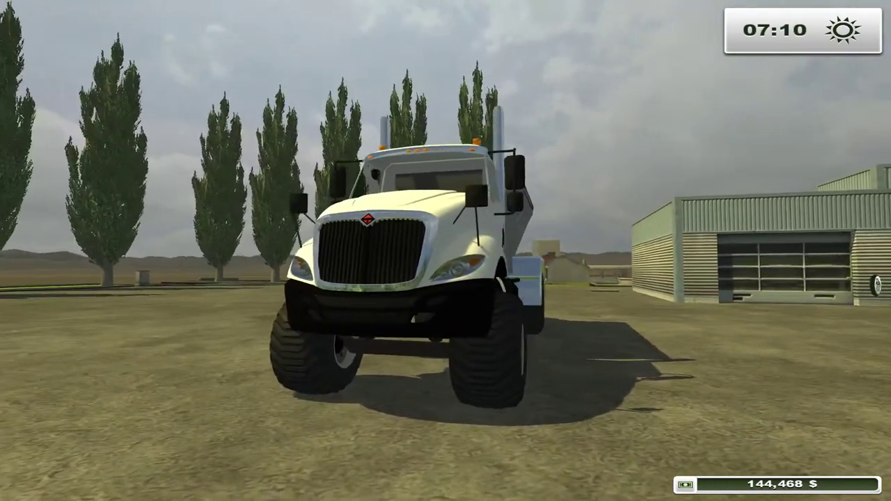
key("d")
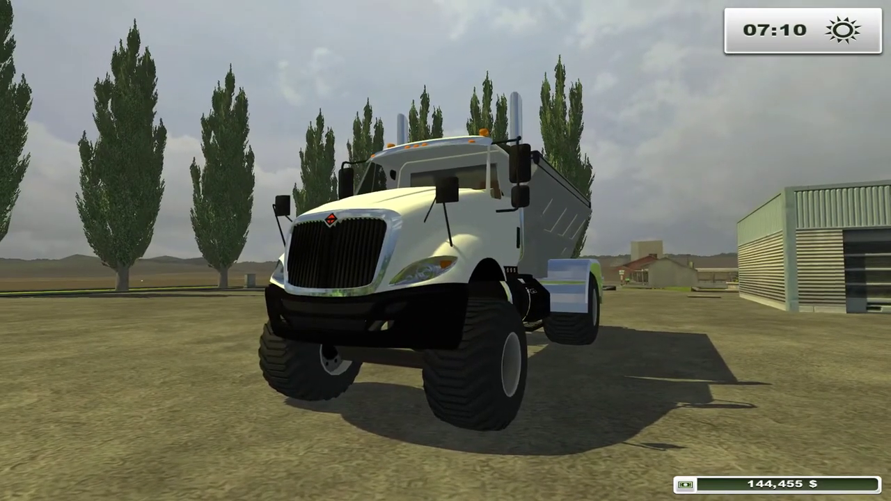
key("d")
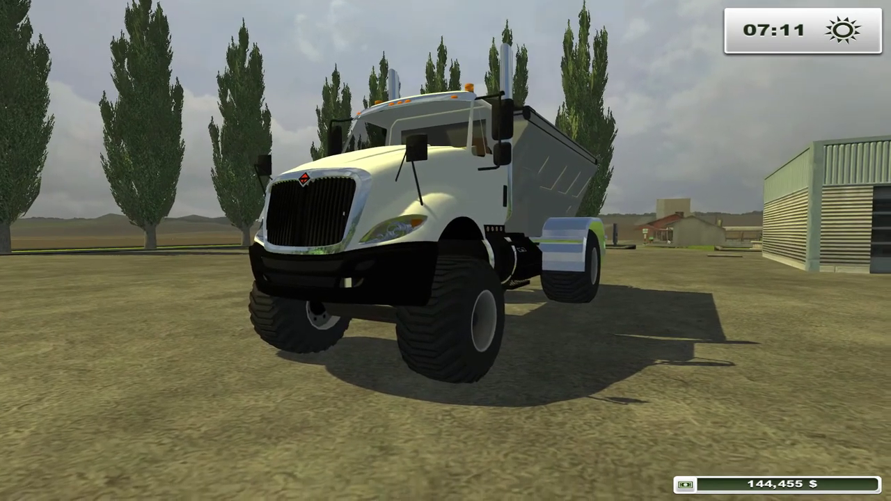
key("a")
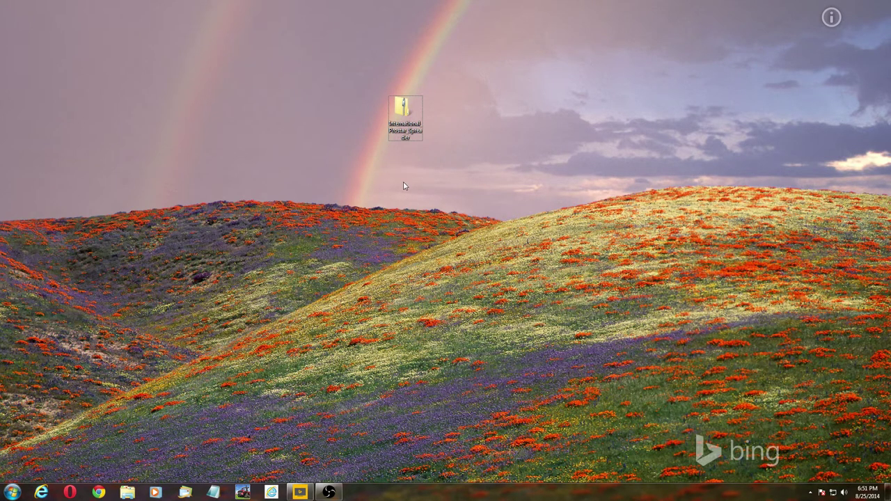
Step: Extract the mod zip to International_Prostar_Spreader\ and place the new folder beside the zip
left_click_drag(399, 111, 364, 112)
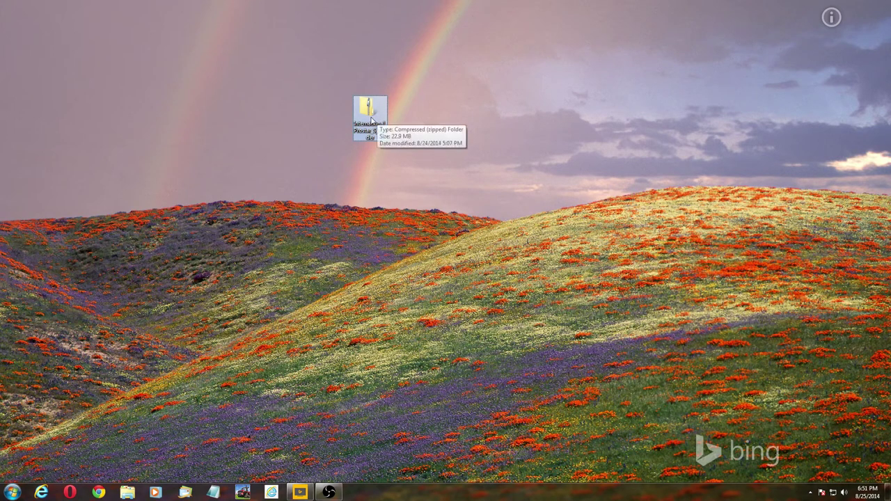
left_click_drag(371, 120, 397, 124)
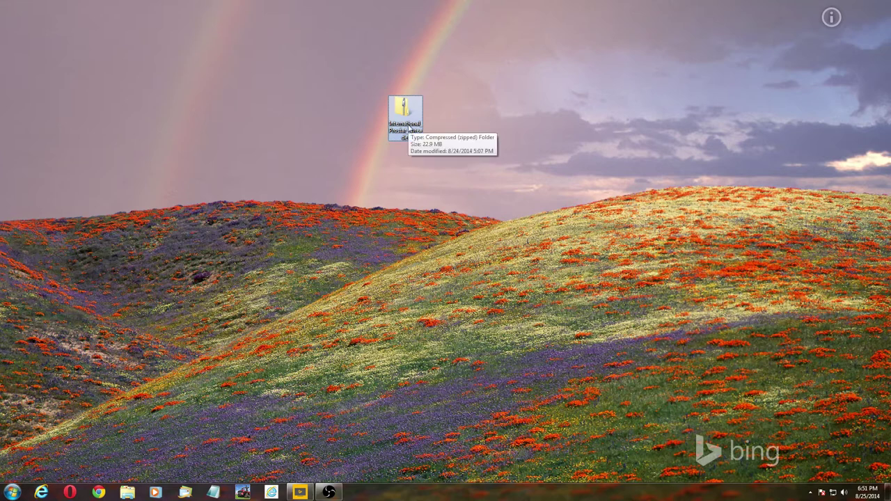
right_click(407, 123)
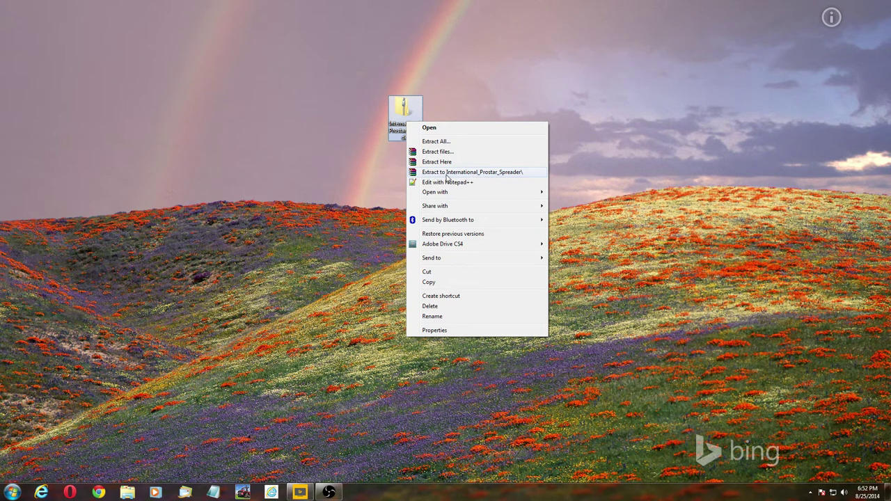
left_click(444, 173)
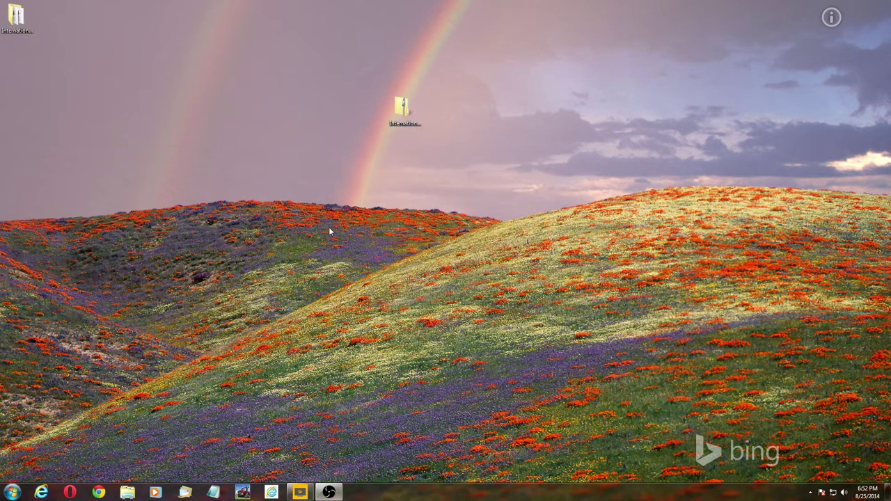
left_click_drag(16, 15, 448, 137)
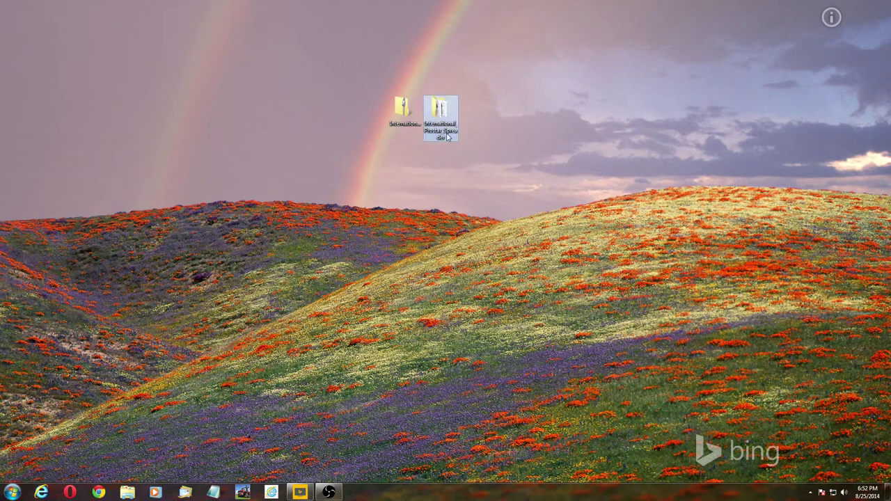
Step: Open the International_Prostar_Spreader folder and pick the Prostar i3D scene file
double_click(441, 132)
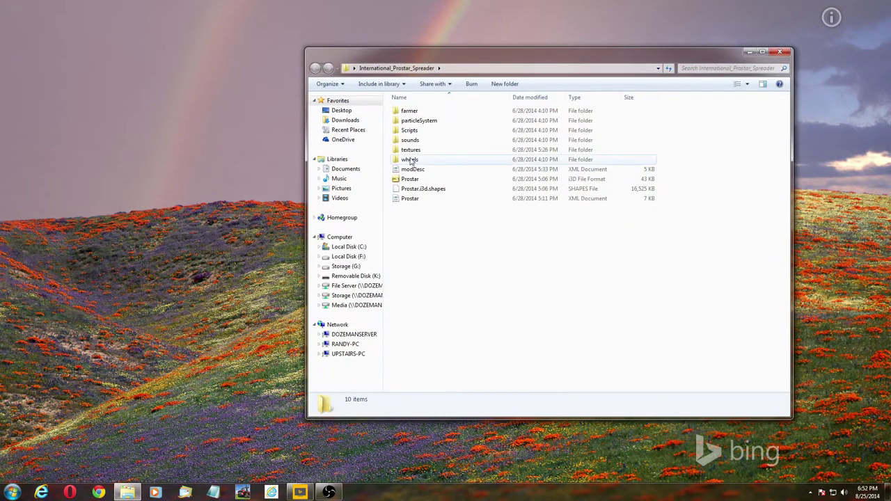
left_click(406, 183)
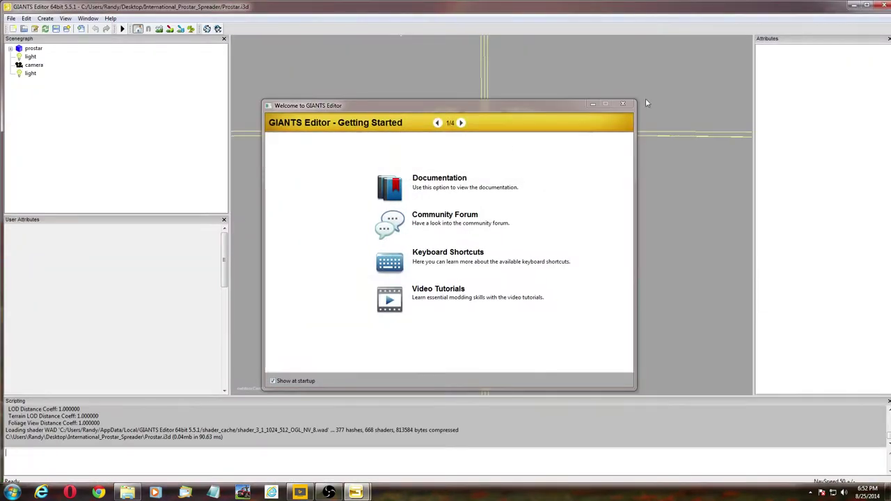
Step: Dismiss the GIANTS Editor welcome screen and orbit toward the Prostar spreader's rear
left_click(624, 105)
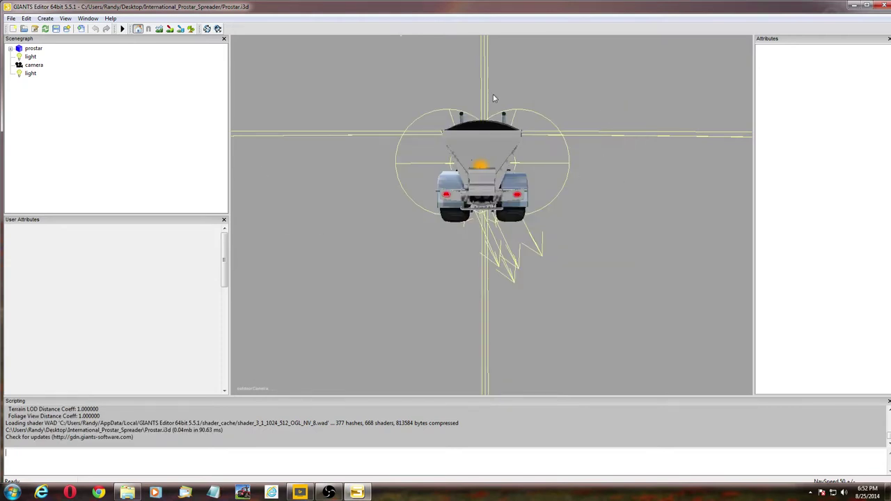
mouse_move(433, 164)
middle_mouse_down()
mouse_move(483, 203)
mouse_move(427, 162)
mouse_move(475, 182)
mouse_move(443, 168)
mouse_move(697, 205)
mouse_move(614, 199)
middle_mouse_up()
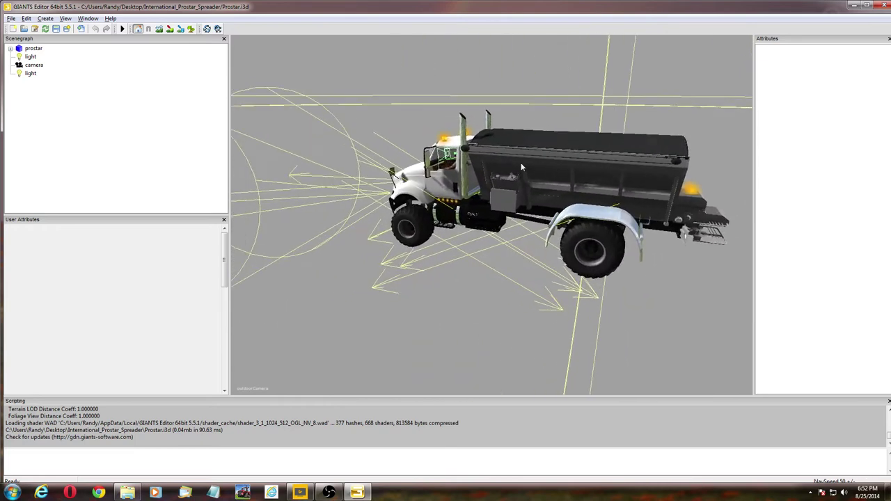
Step: Select the camera node and switch the viewport to the Prostar's cab camera via View > Camera
left_click(27, 66)
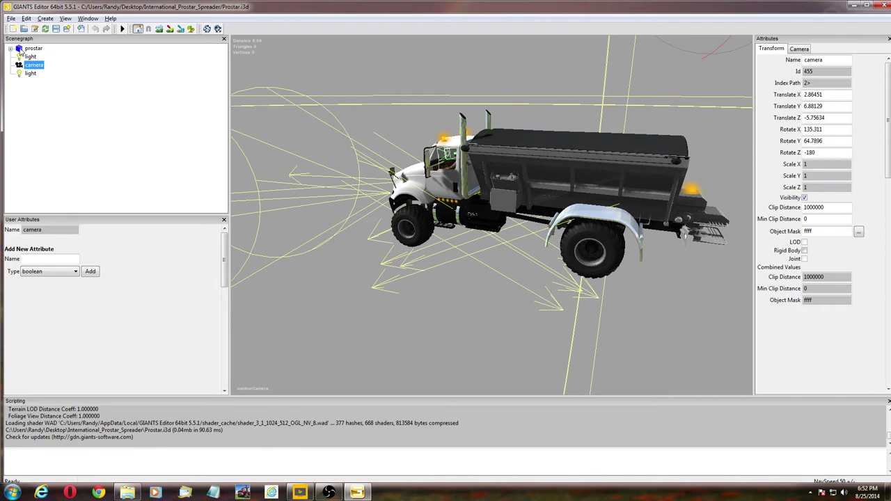
left_click(65, 18)
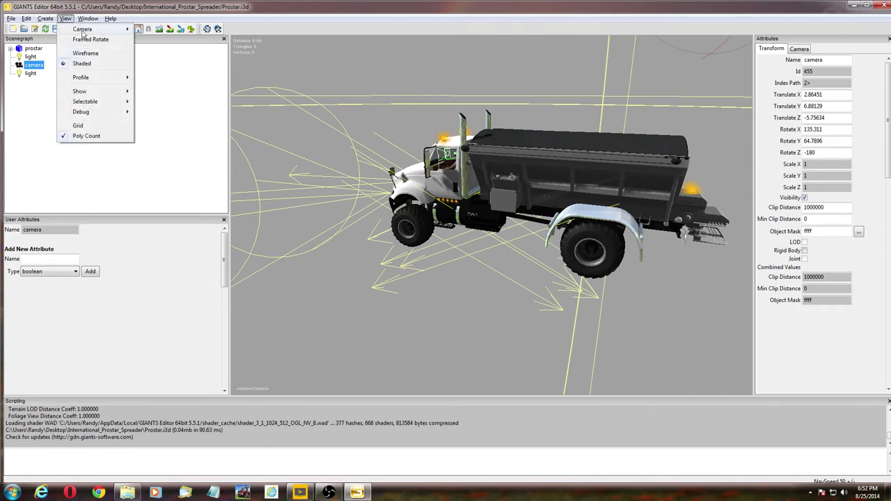
left_click(150, 40)
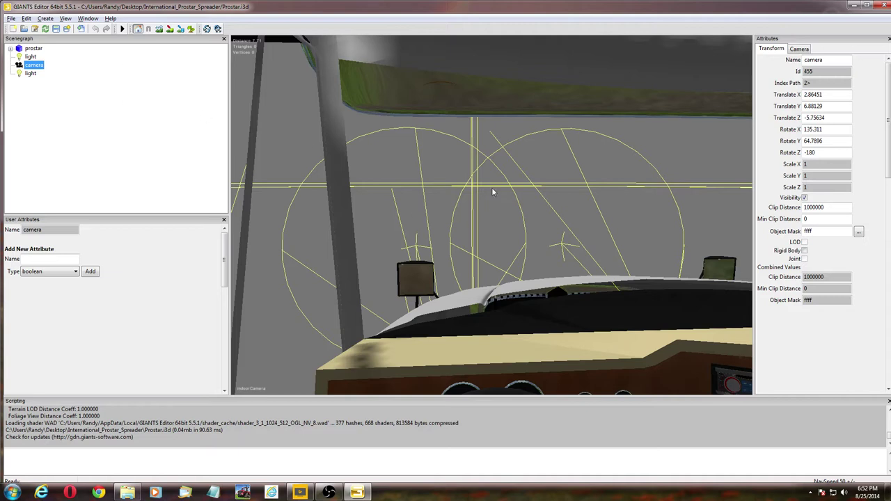
Step: Expand prostar and select indoorCamera to show its rotation 173.812, 3.55362, -180
left_click(11, 51)
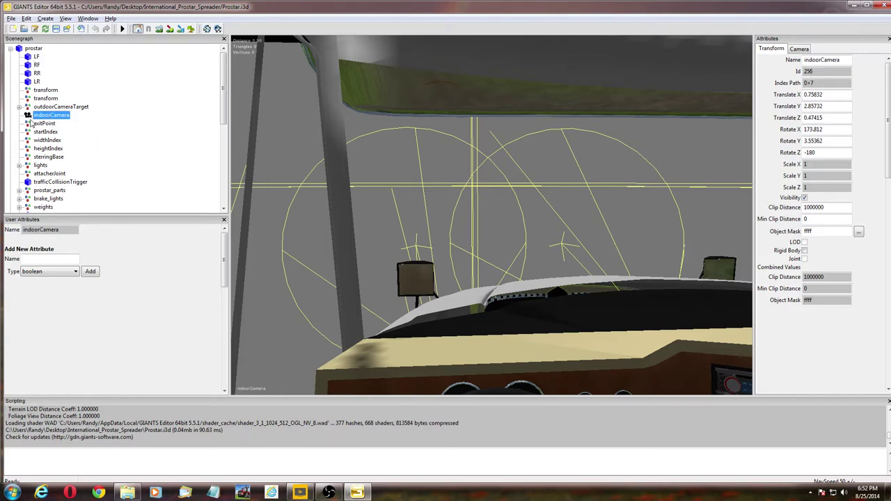
mouse_move(224, 87)
left_mouse_down()
mouse_move(224, 146)
mouse_move(225, 84)
left_mouse_up()
left_click(493, 339)
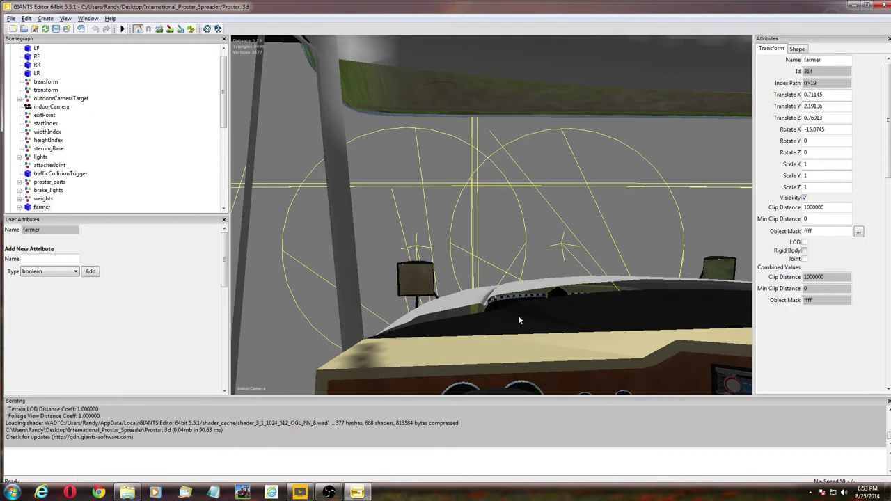
left_click(535, 243)
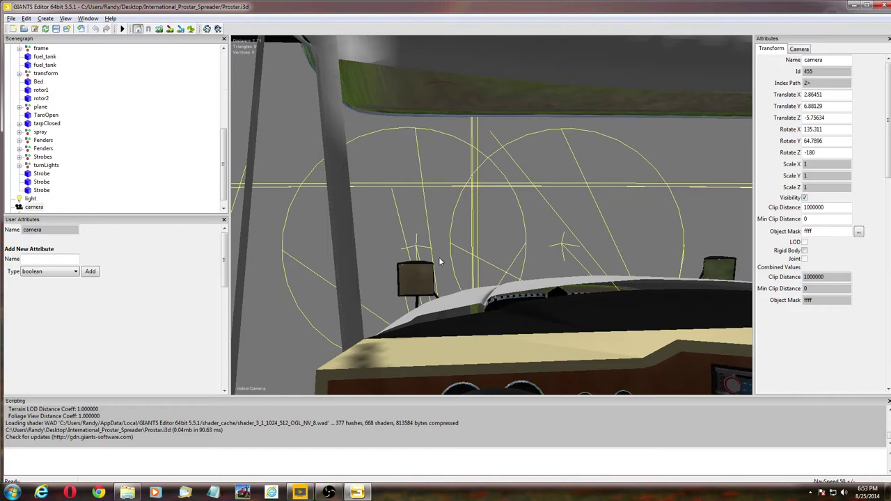
left_click_drag(223, 158, 223, 66)
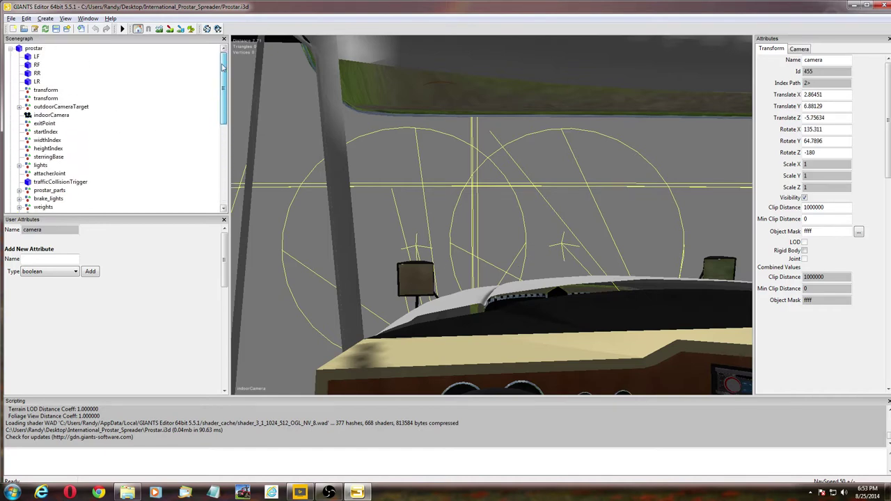
left_click(51, 115)
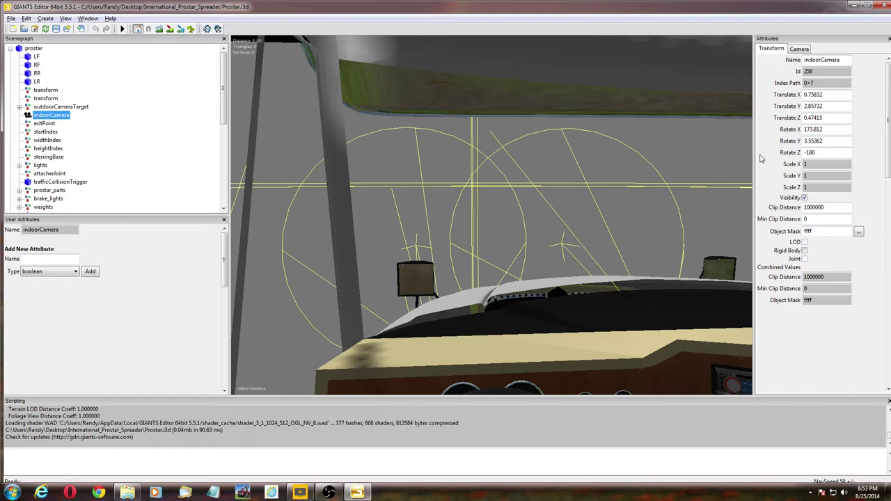
left_click(831, 154)
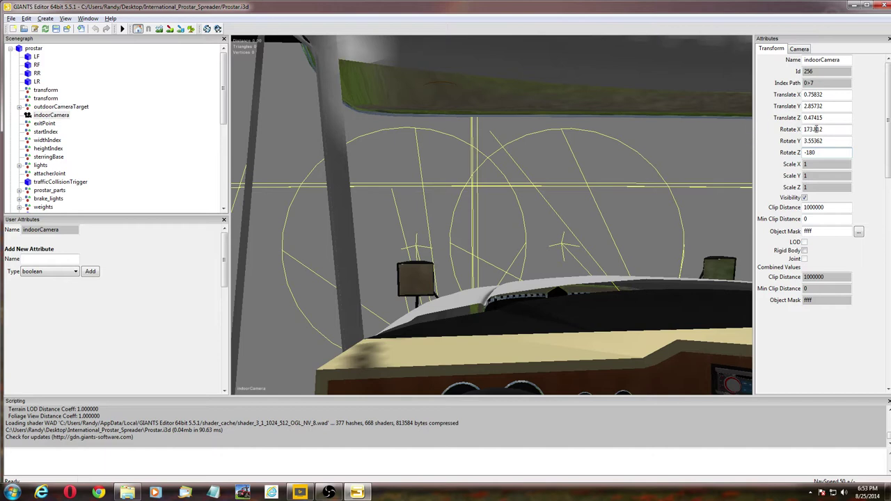
Step: Replace indoorCamera's Rotate X, Y, Z values with 0, -180 and 0 in Attributes
left_click_drag(827, 129, 795, 135)
type("0")
key("Tab")
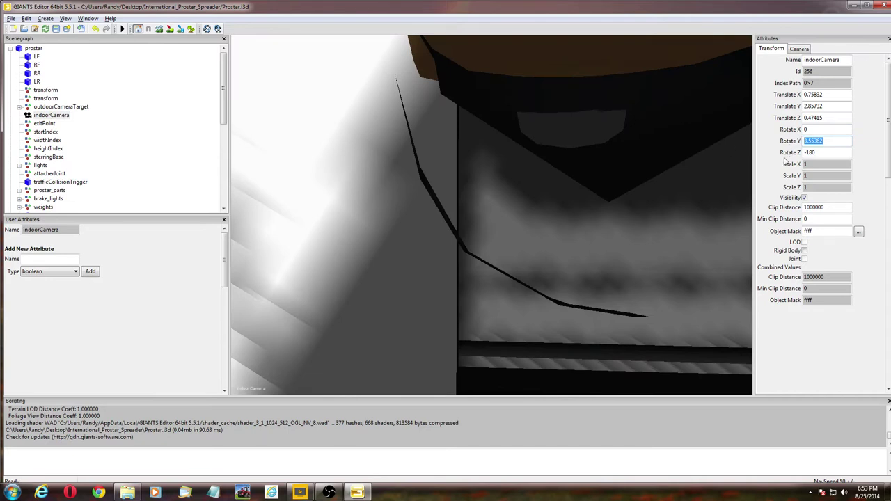
type("-18")
type("0")
key("Tab")
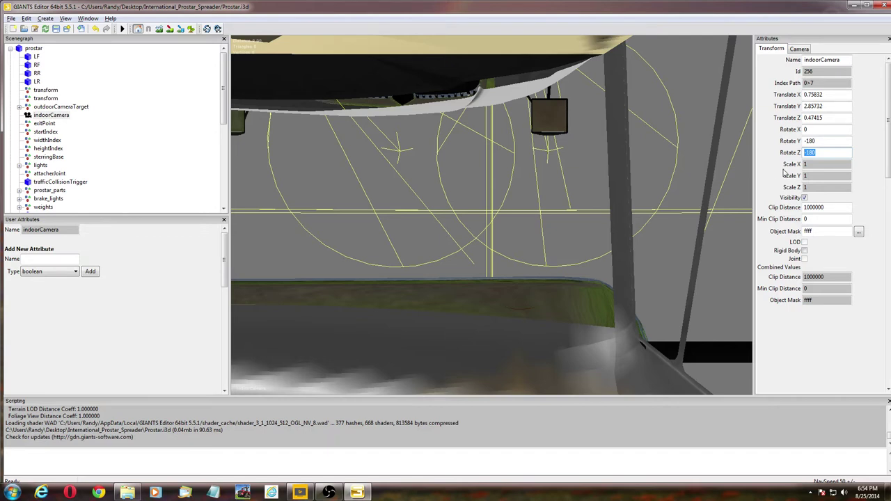
type("0")
key("Return")
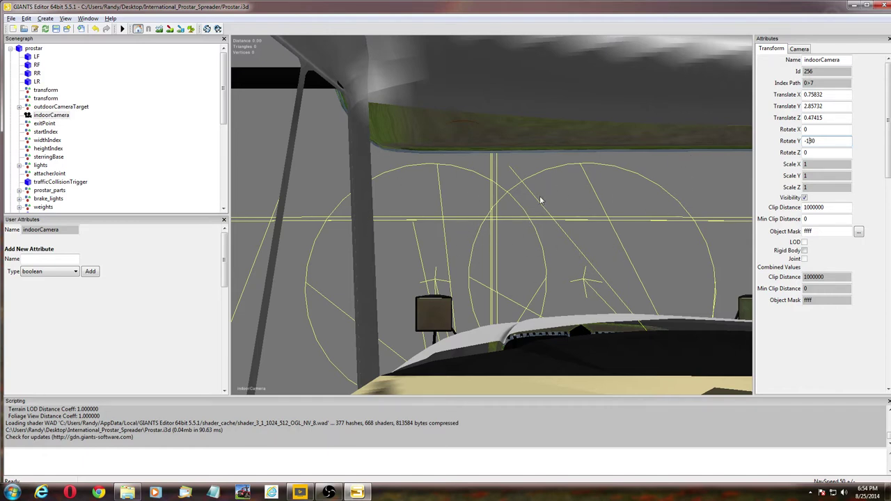
Step: Recheck that the indoorCamera Rotate X and Y values read 0 and -180
left_click(811, 129)
left_click(812, 141)
left_click(826, 140)
Step: Reselect indoorCamera in the Scenegraph and save the Prostar.i3d scene
left_click_drag(224, 99, 221, 178)
left_click(34, 198)
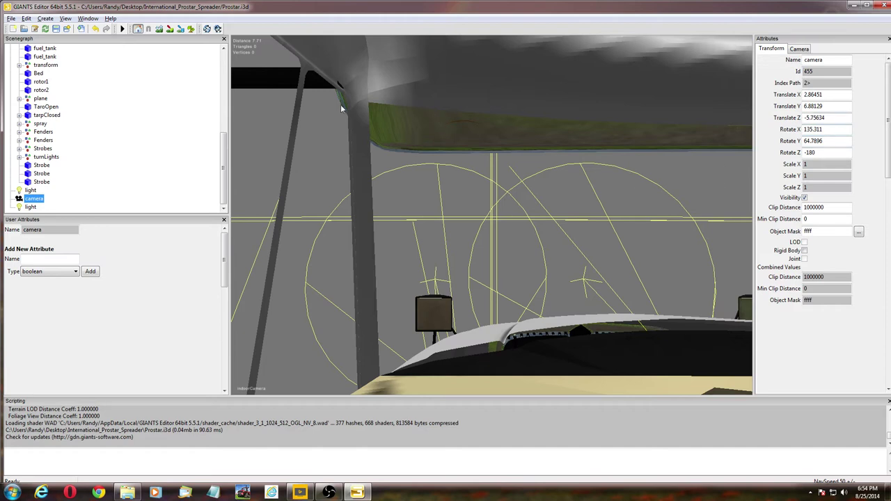
left_click_drag(224, 150, 221, 59)
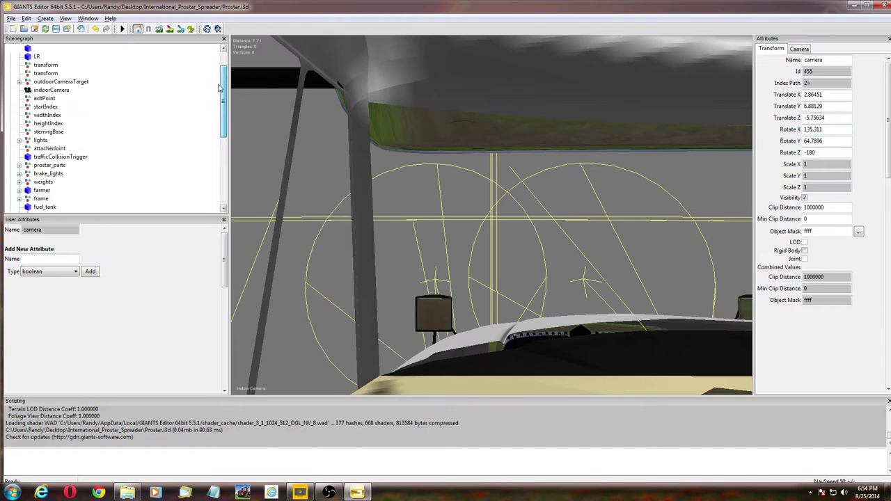
left_click(67, 115)
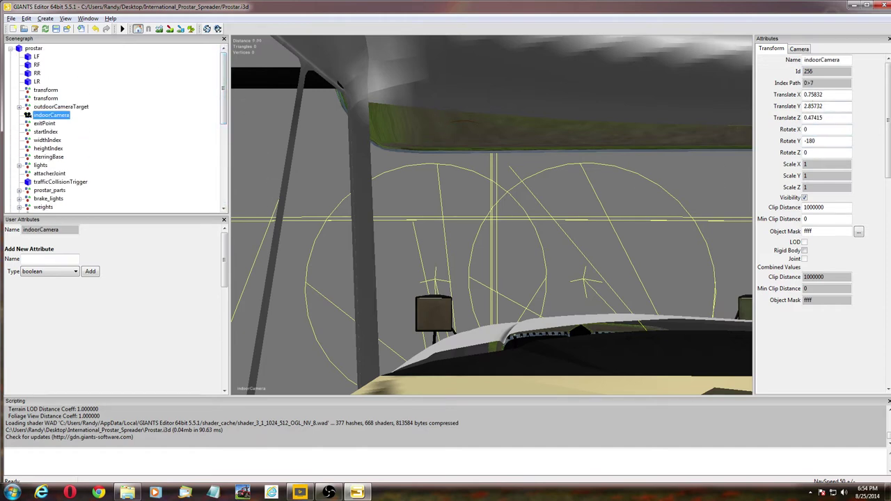
left_click(56, 28)
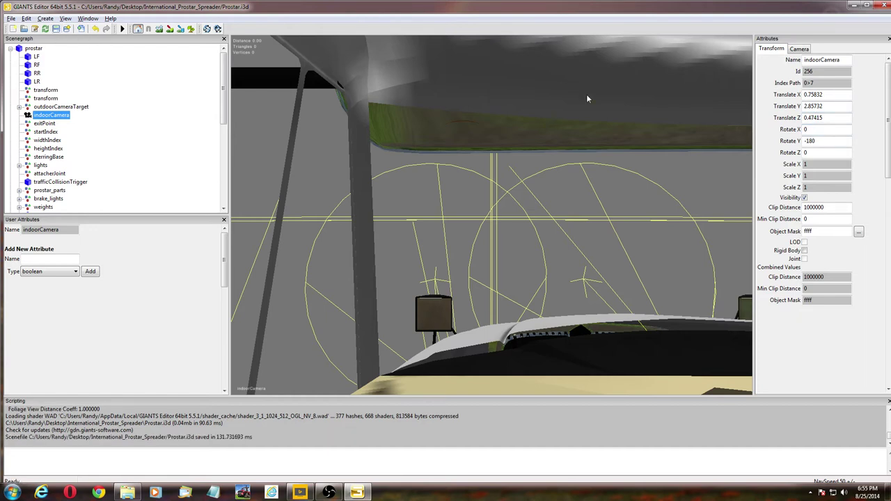
left_click(868, 6)
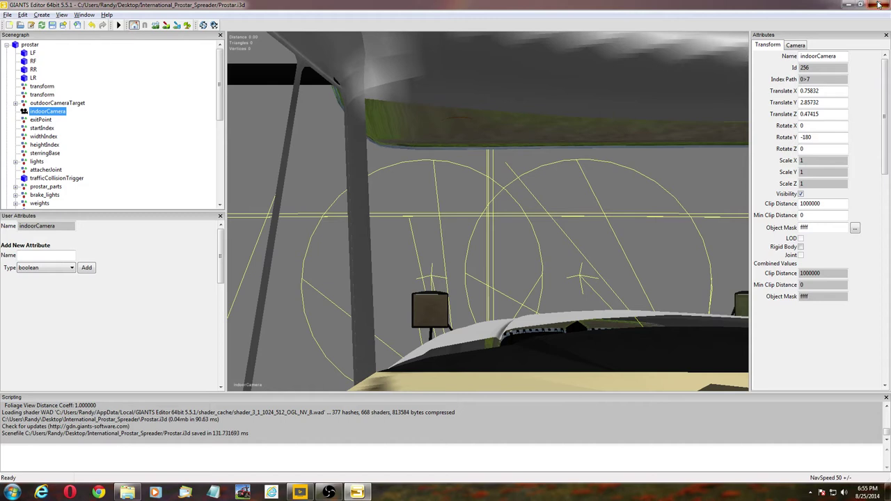
Step: Close the editor and compress the mod folder's ten items into a new zip archive
left_click(879, 6)
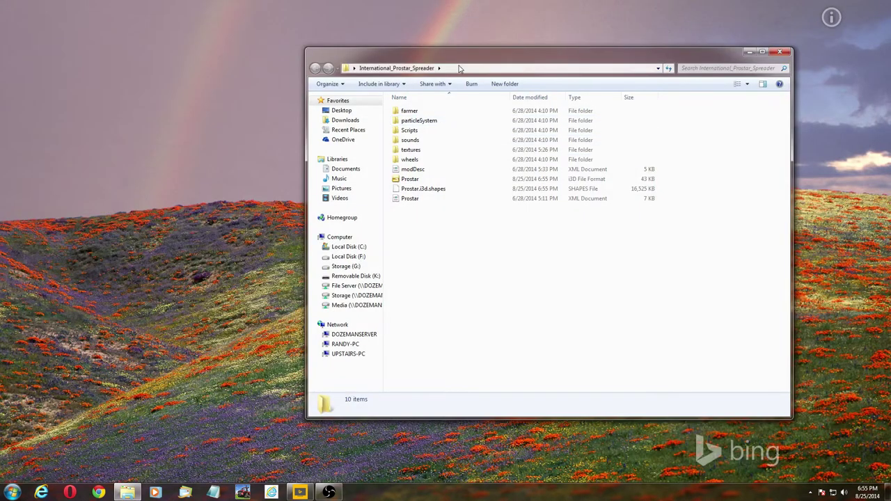
left_click_drag(469, 228, 398, 110)
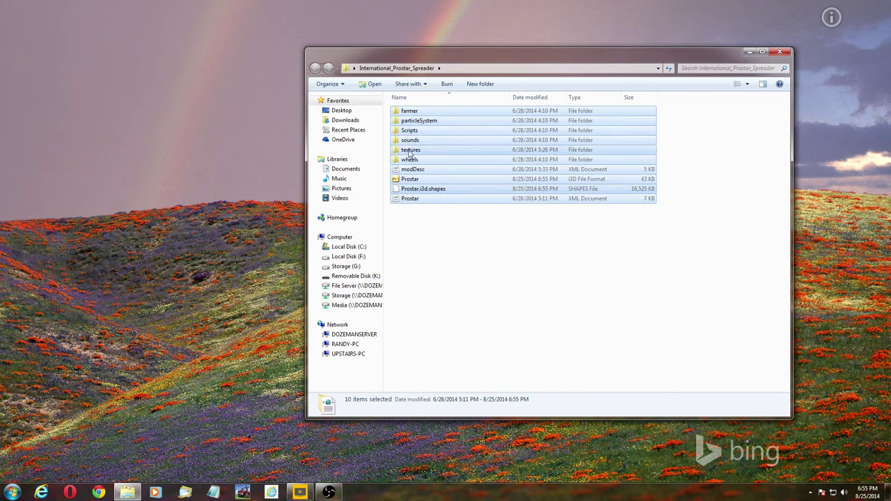
right_click(410, 150)
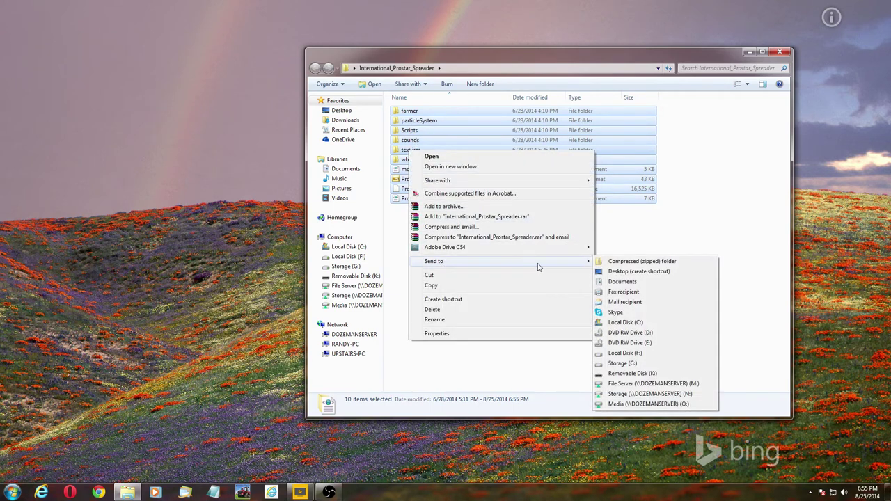
left_click(606, 261)
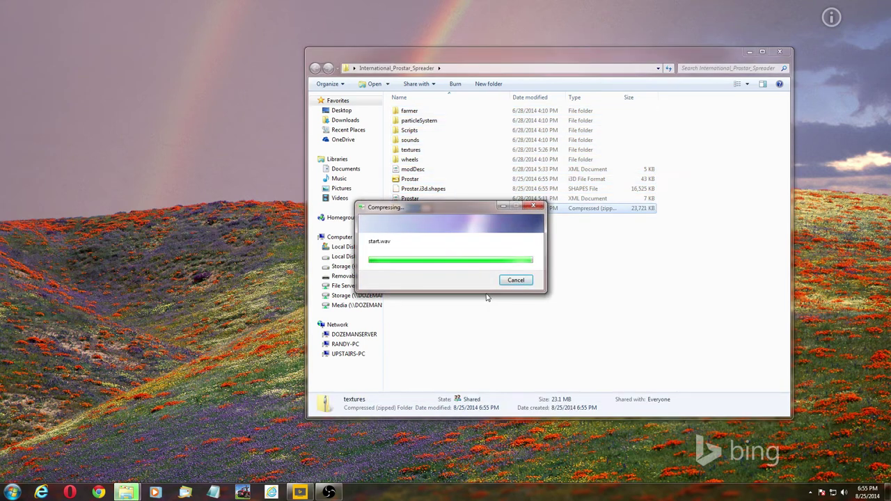
left_click(479, 288)
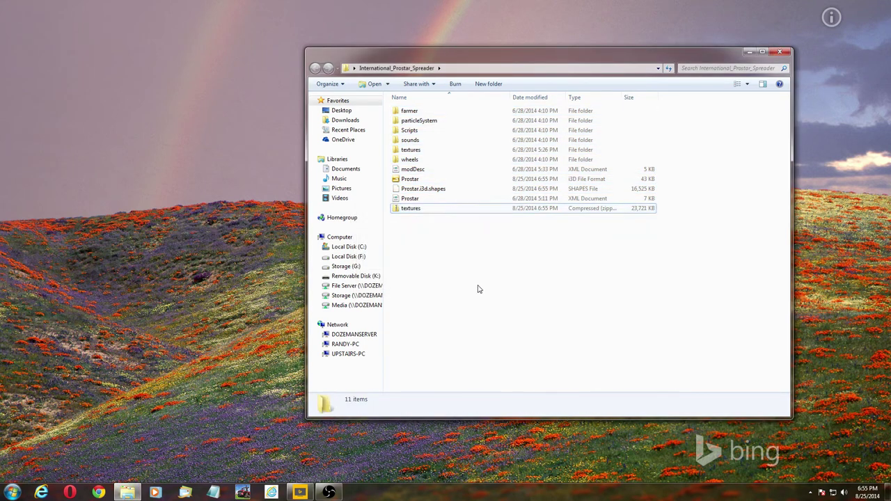
Step: Reopen the International_Prostar_Spreader folder and arrange it beside the desktop mod folder
left_click_drag(489, 62, 552, 110)
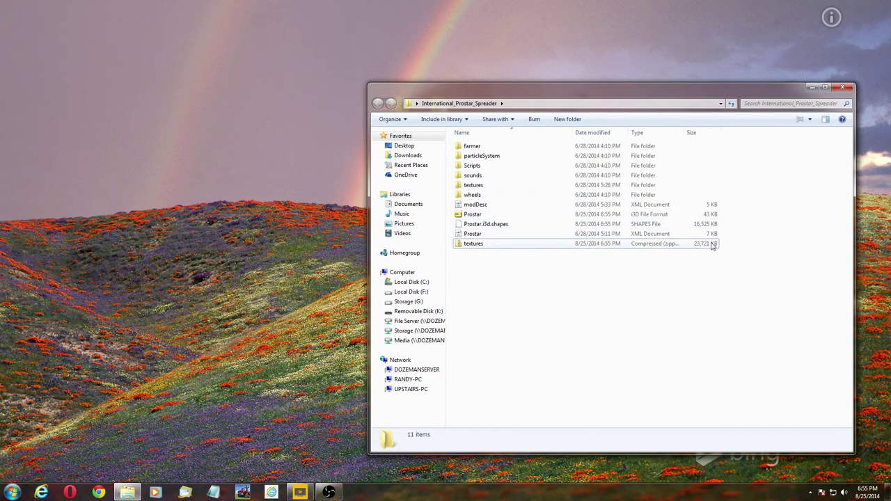
left_click_drag(749, 255, 486, 163)
left_click(846, 87)
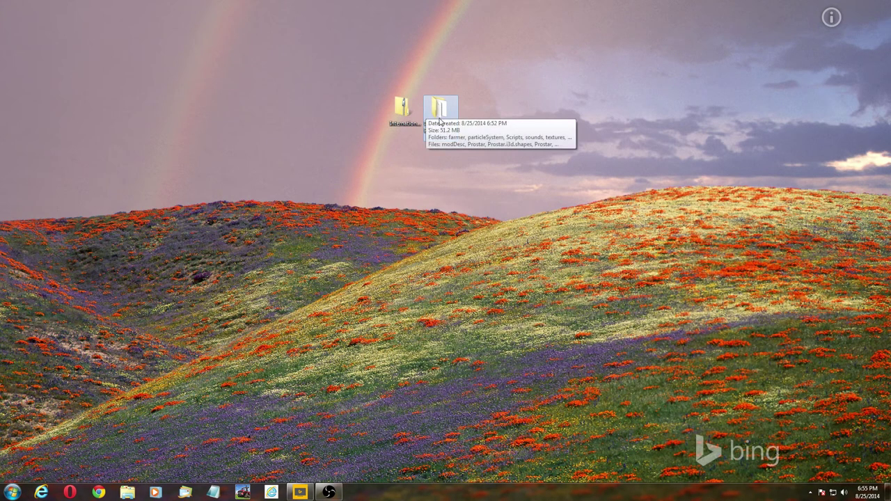
double_click(431, 108)
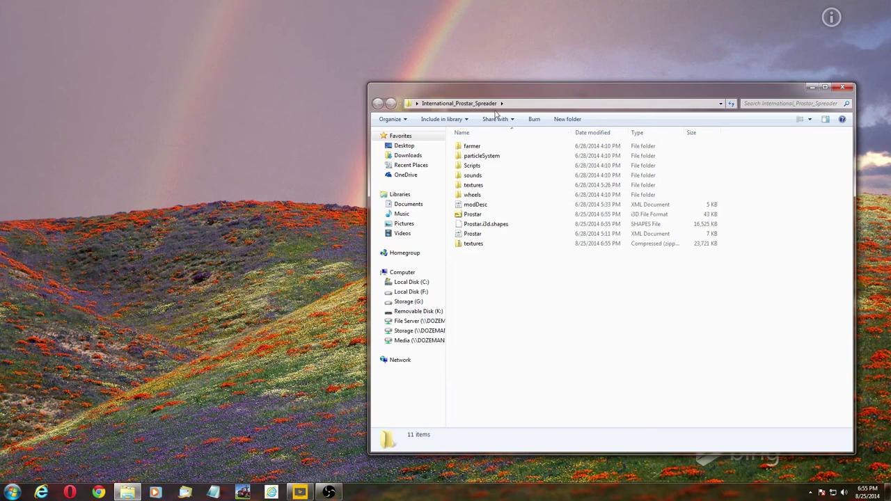
mouse_move(499, 96)
left_mouse_down()
mouse_move(433, 114)
mouse_move(474, 126)
left_mouse_up()
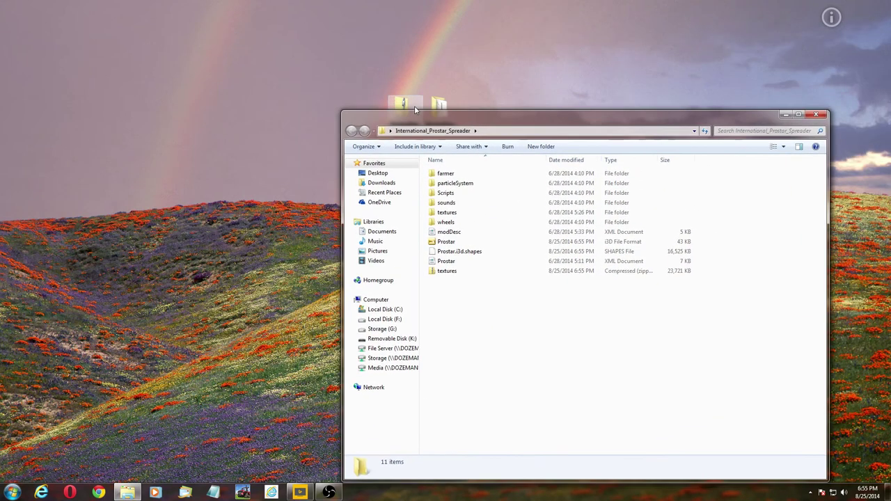
left_click(402, 103)
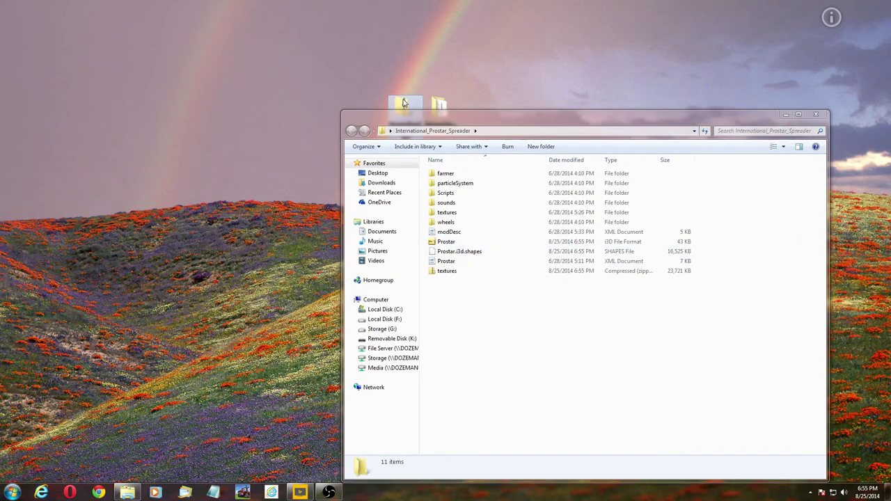
left_click_drag(405, 101, 394, 71)
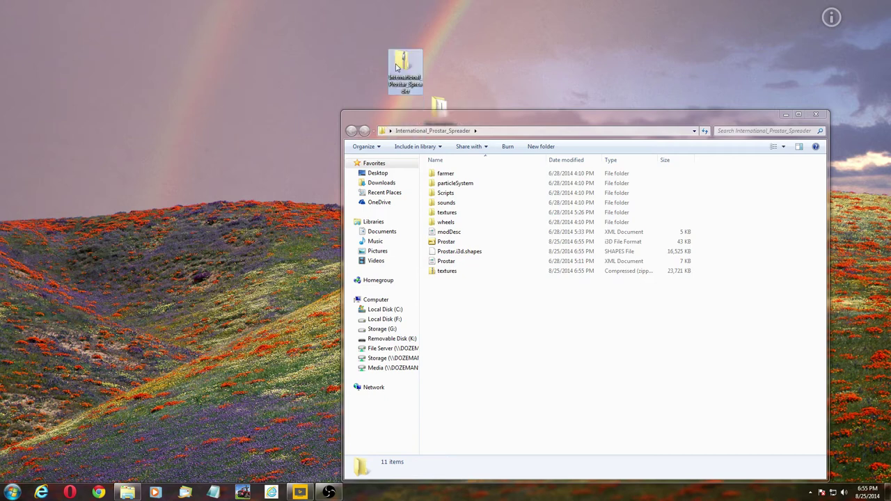
Step: Copy the desktop folder's name and rename the zip to International_Prostar_Spreader
key("F2")
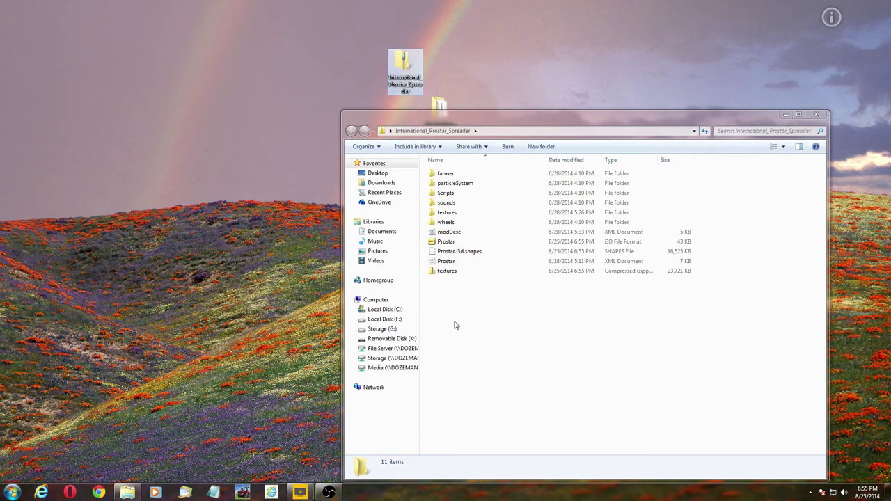
left_click(447, 283)
key("F2")
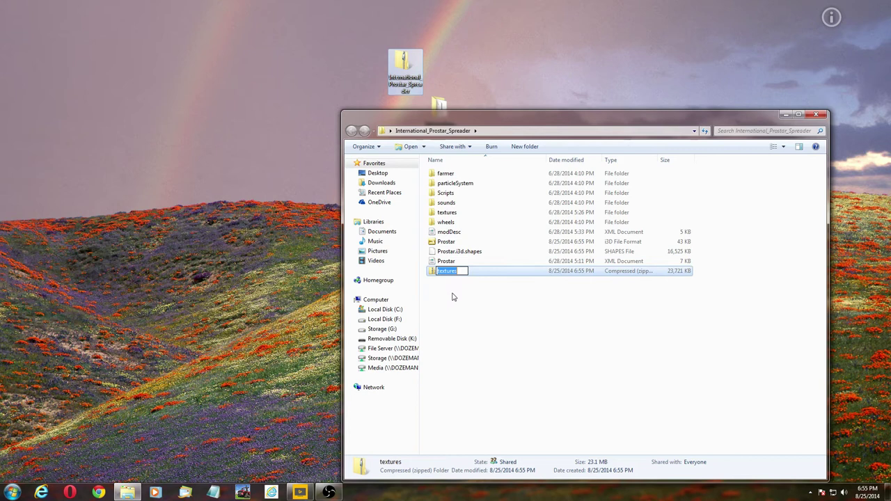
type("International_Prostar_Spreader")
key("Return")
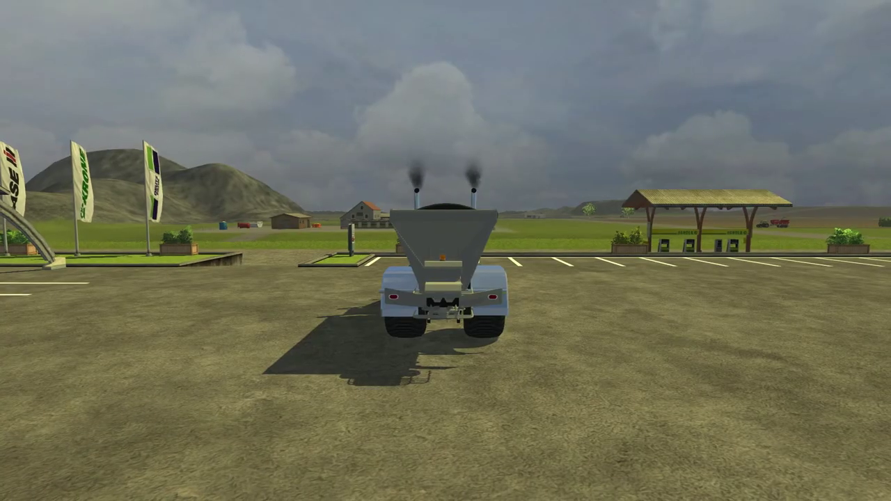
Step: Cycle the camera views to confirm the cab camera faces forward, then exit the truck on foot
key("c")
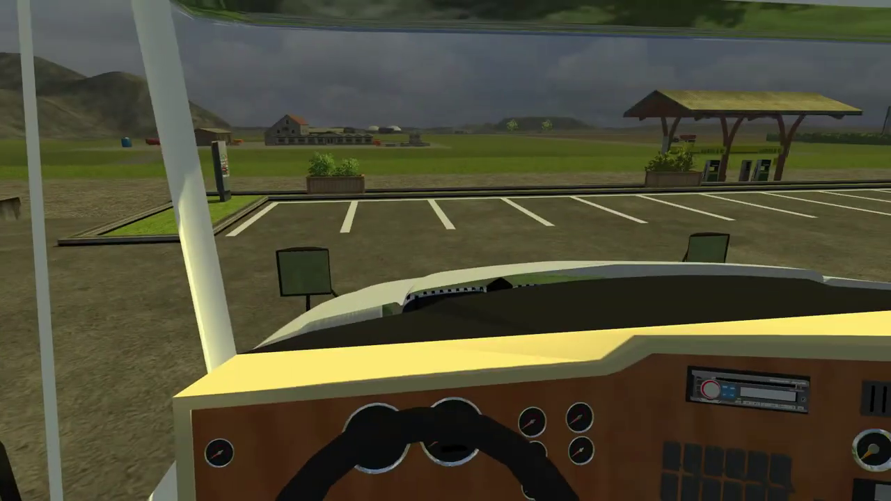
key("c")
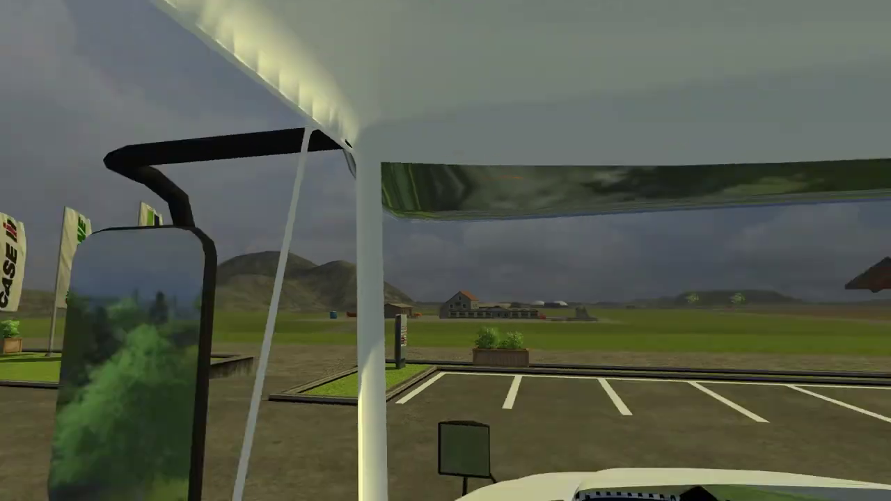
key("c")
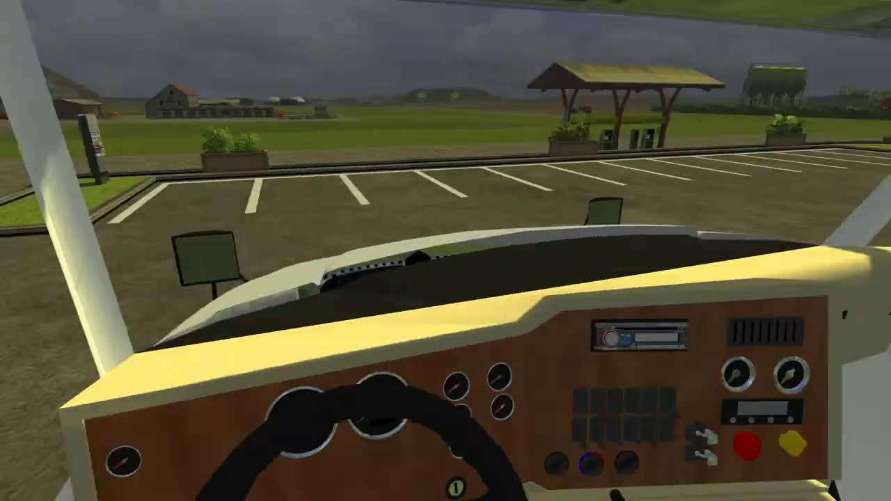
key("c")
key("w")
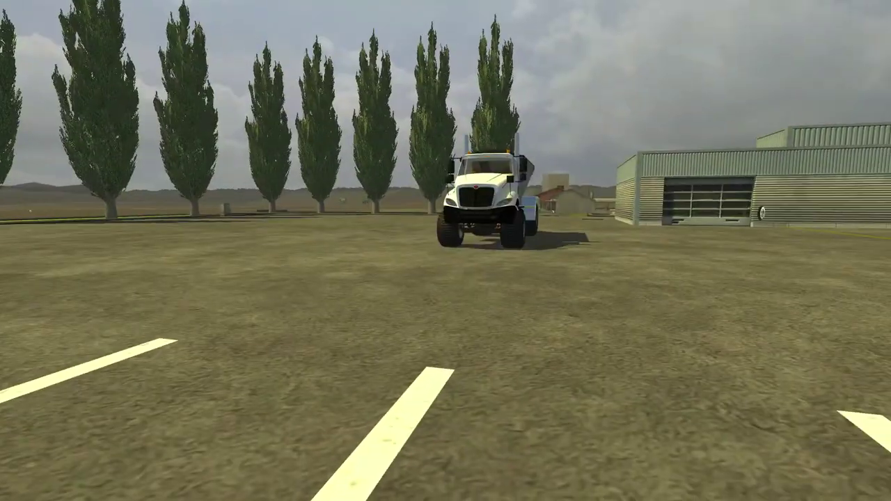
Step: Walk up to the white spreader truck and circle left to its front-left side
key("w")
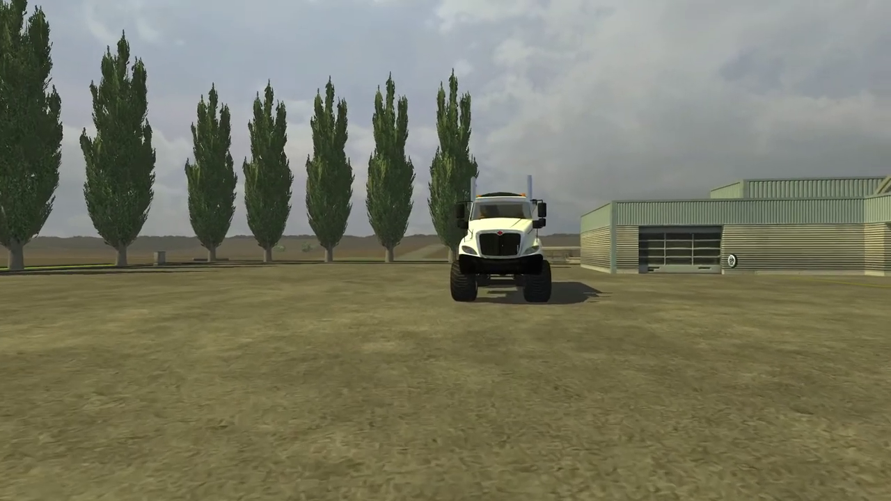
key("w")
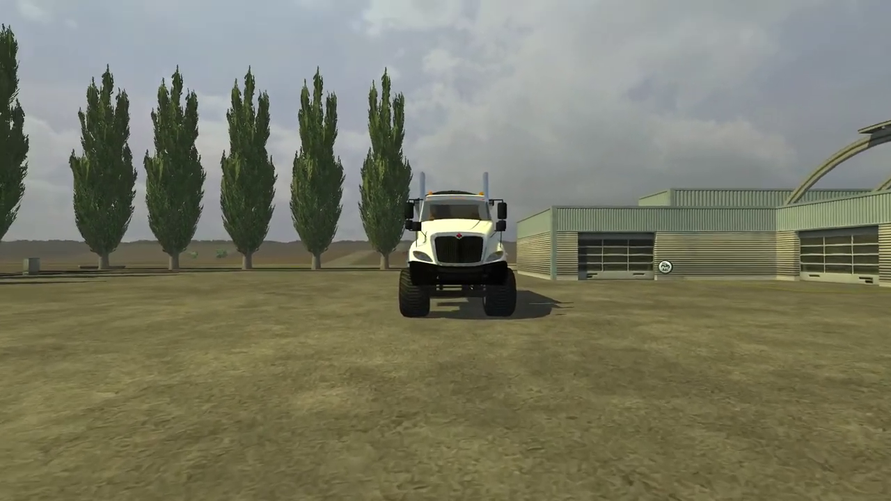
key("w")
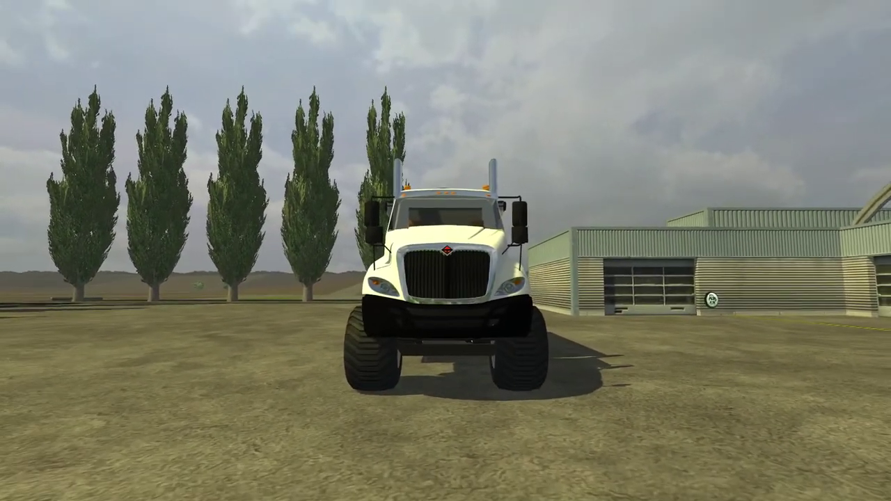
key("a")
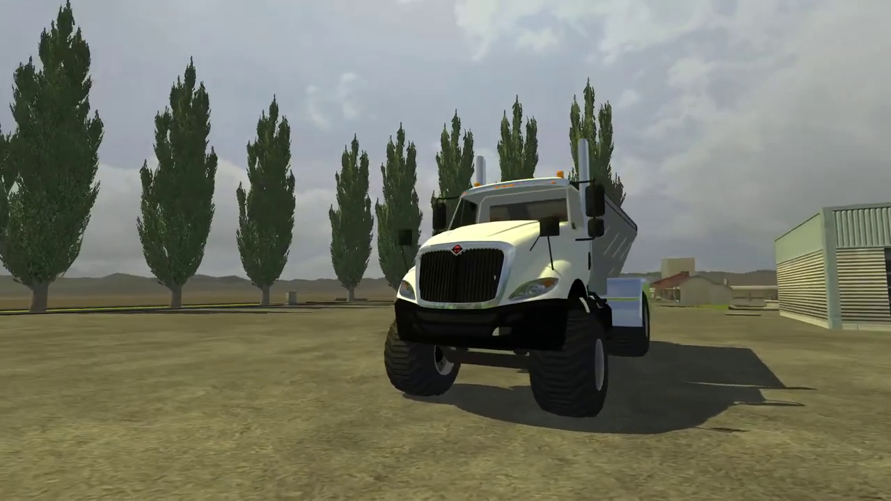
key("a")
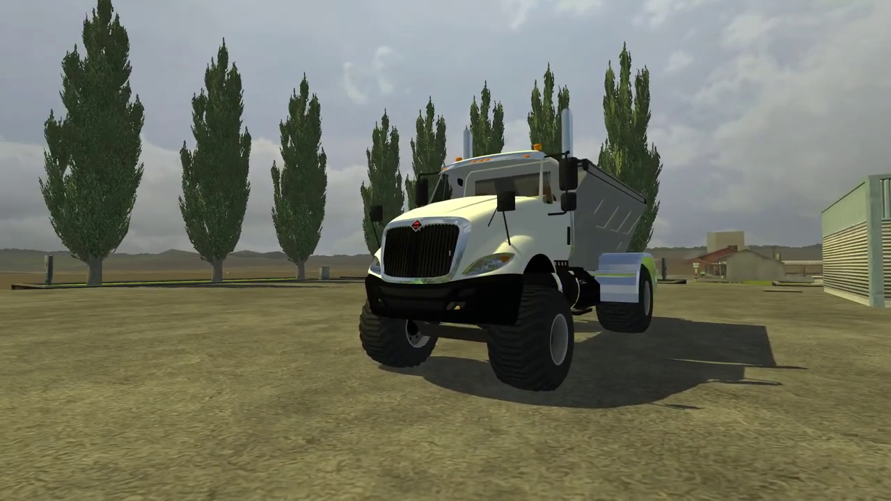
key("a")
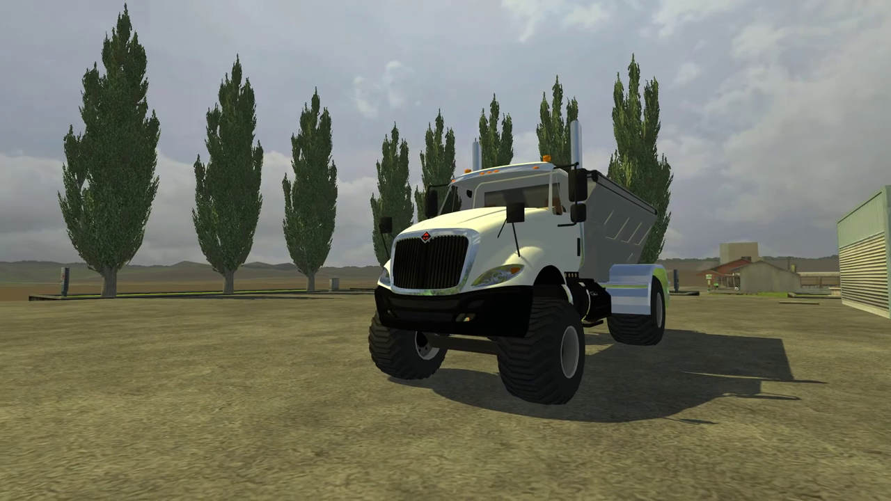
key("w")
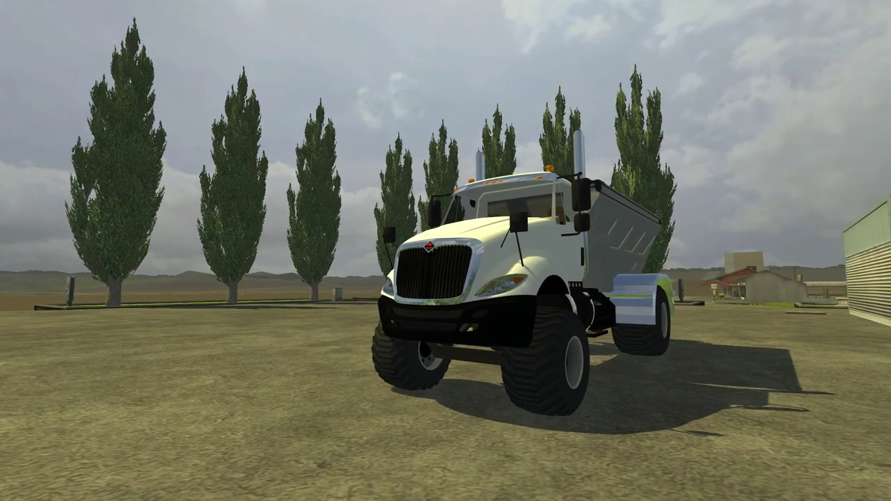